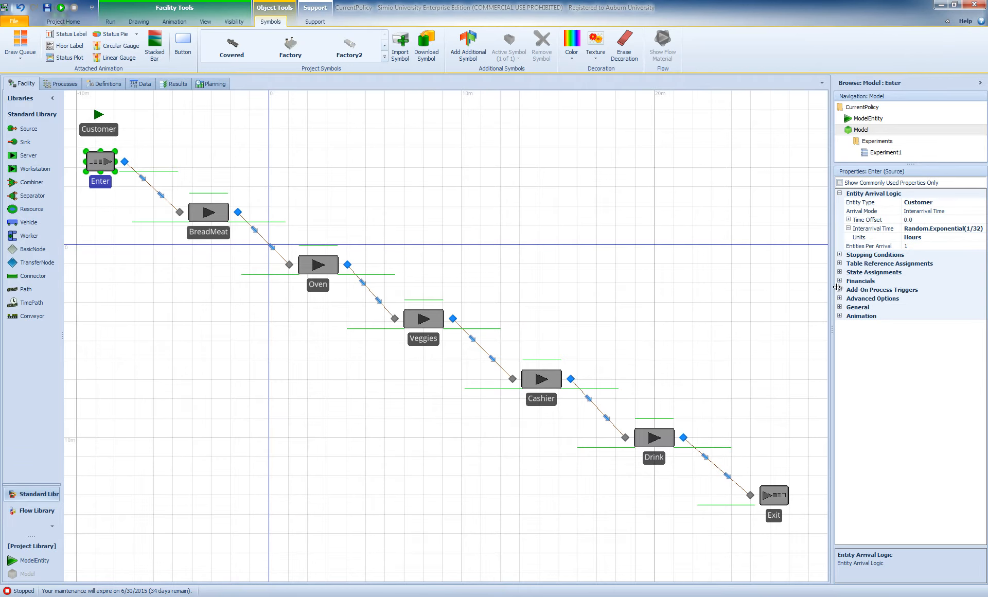
Step: Examine the processing times of the BreadMeat, Veggies, Cashier and Drink servers
left_click_drag(832, 284, 802, 286)
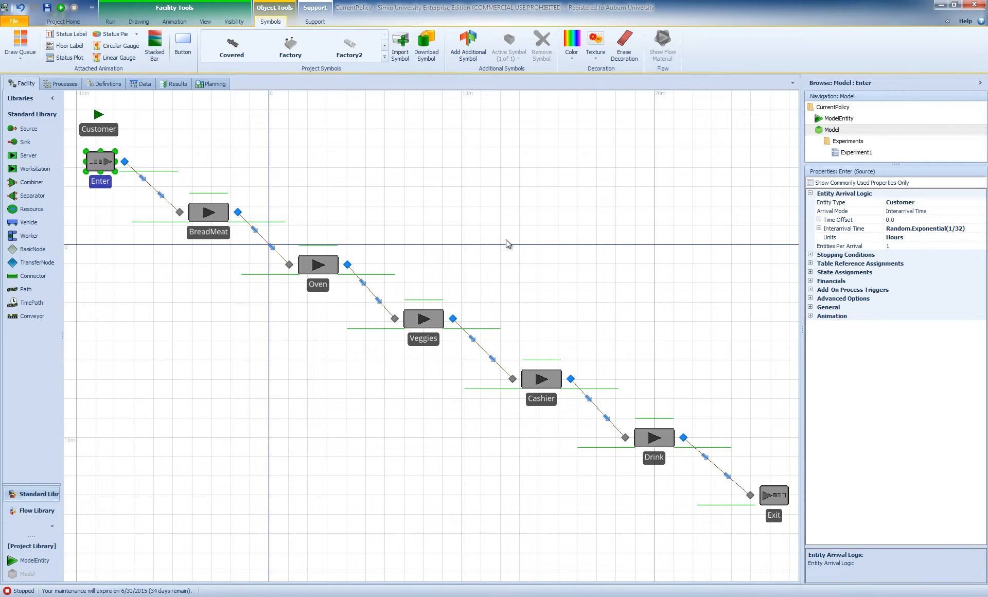
left_click(209, 214)
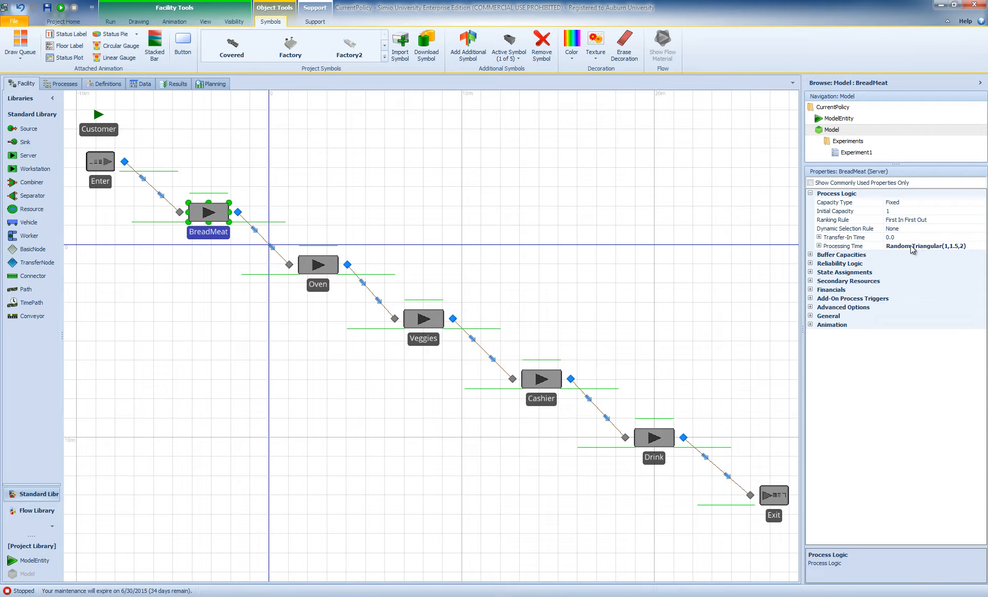
left_click(437, 322)
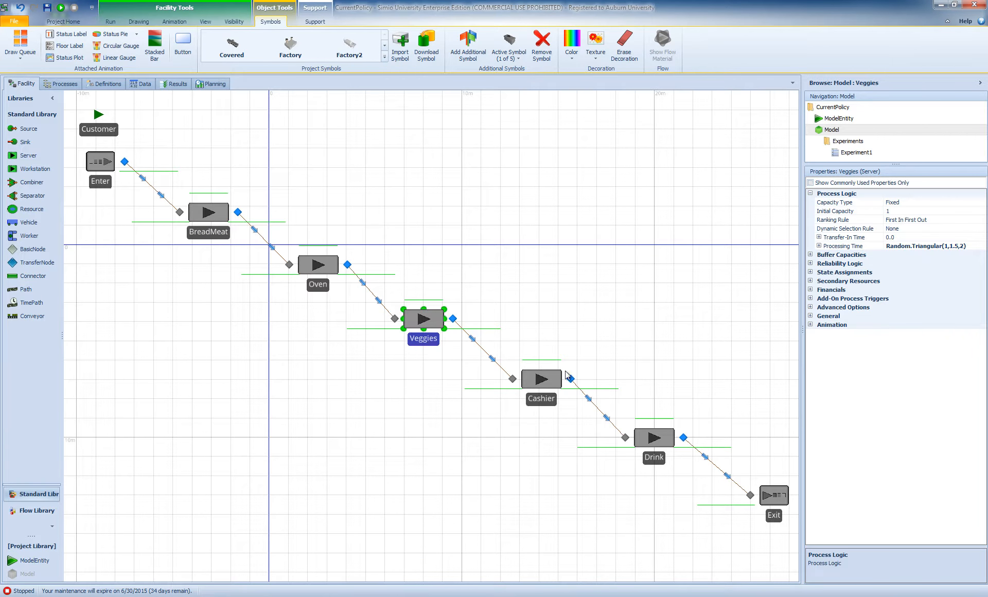
left_click(551, 384)
left_click(660, 443)
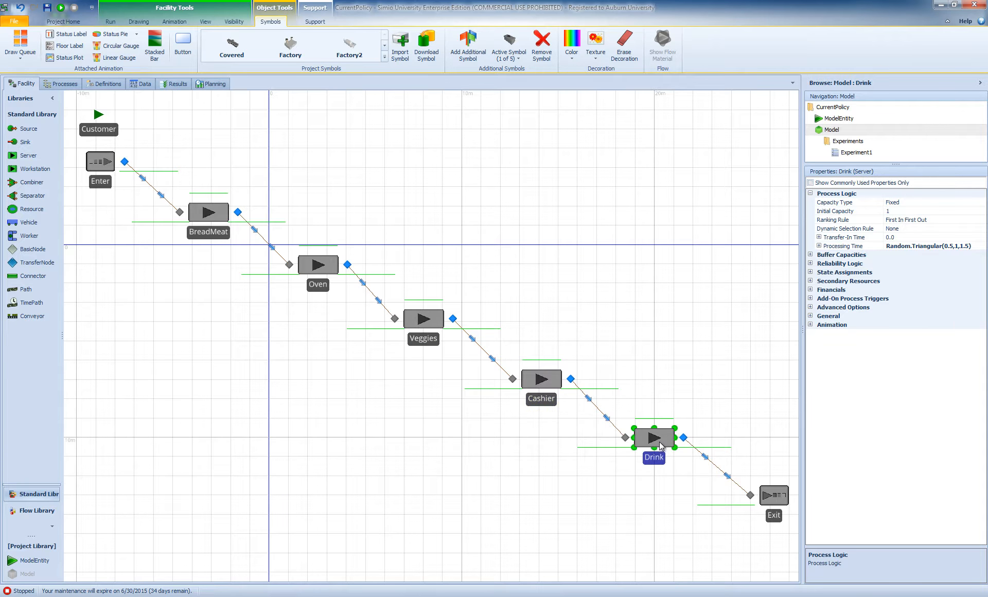
Step: Examine the full processing time expression of the Oven server and its time units
left_click(321, 268)
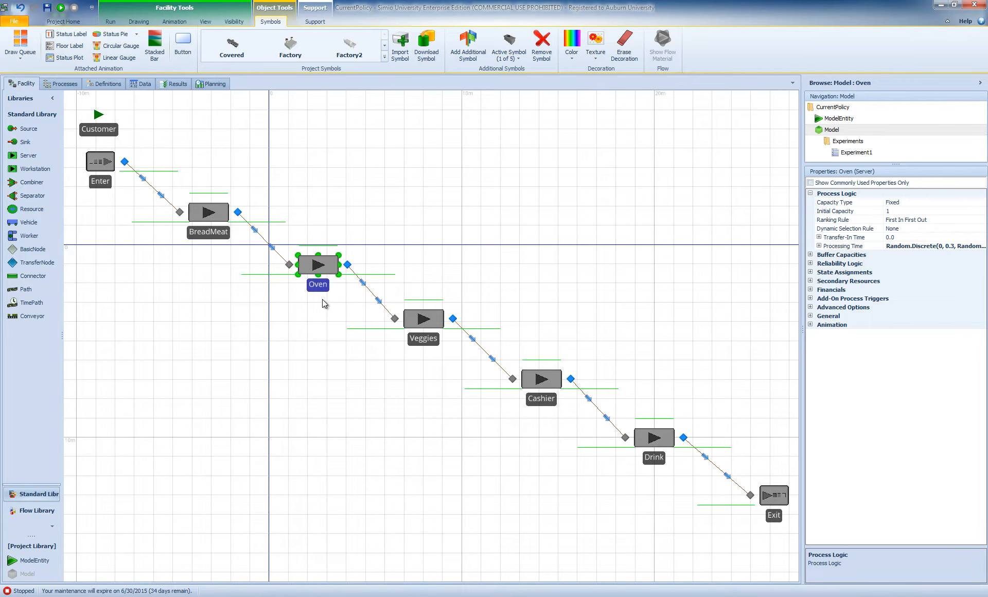
left_click_drag(802, 271, 617, 264)
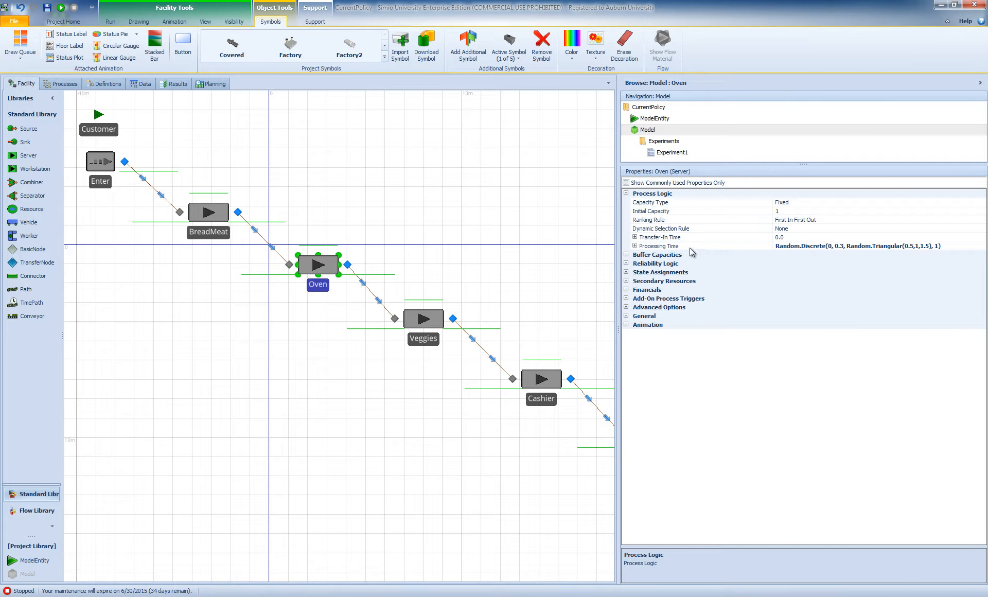
left_click(634, 246)
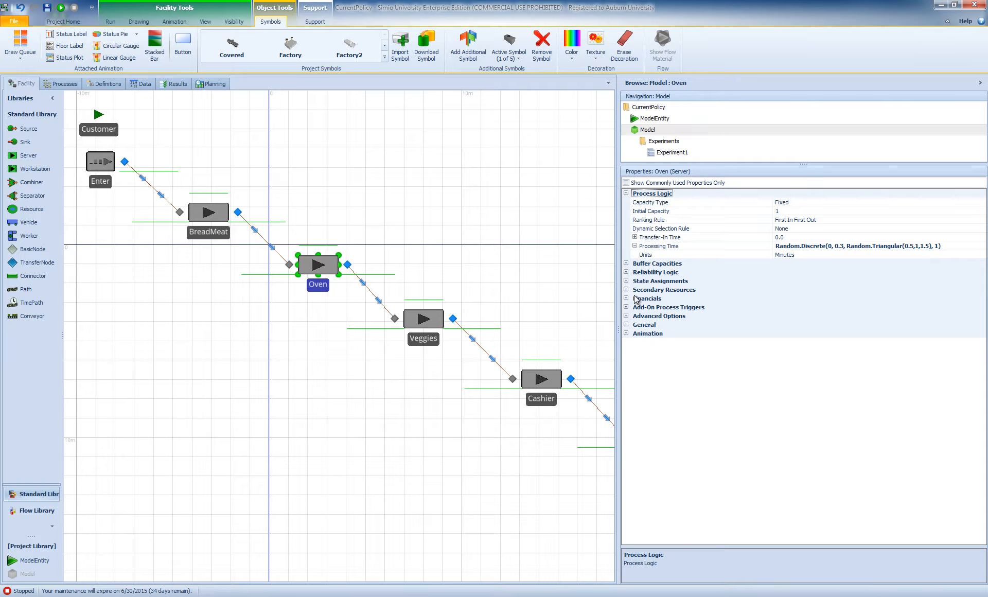
left_click_drag(690, 289, 816, 284)
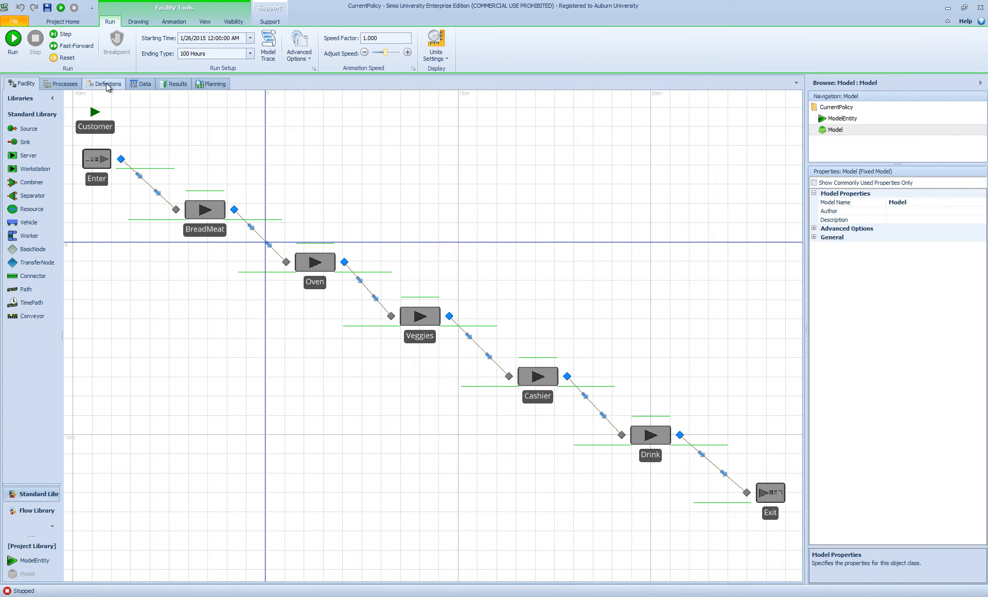
Step: Create a new experiment for the model and add a response named TIS to it
left_click(63, 21)
left_click(112, 48)
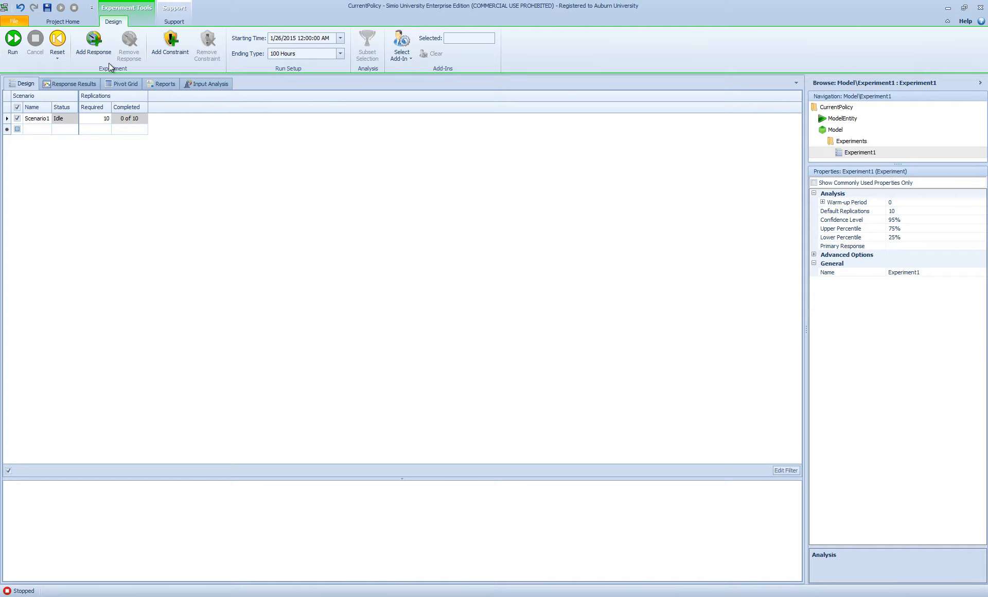
left_click(94, 50)
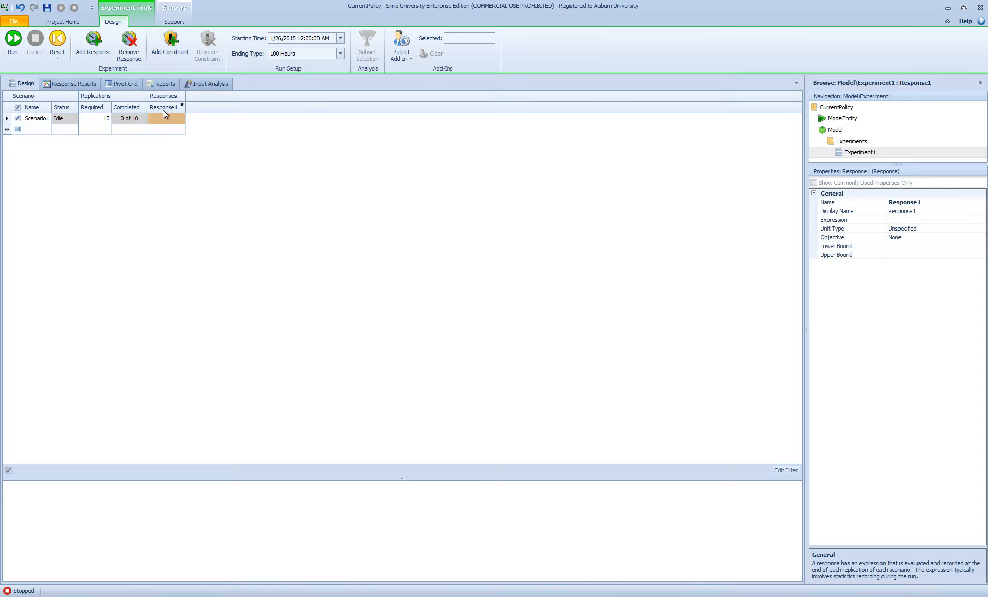
left_click(163, 109)
left_click(922, 202)
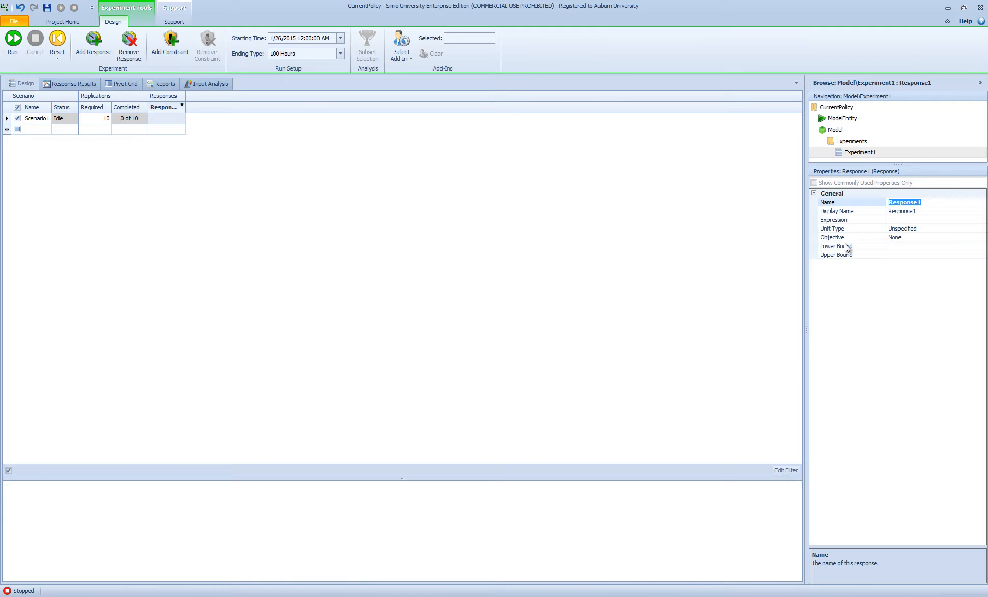
type("TIS")
key("Return")
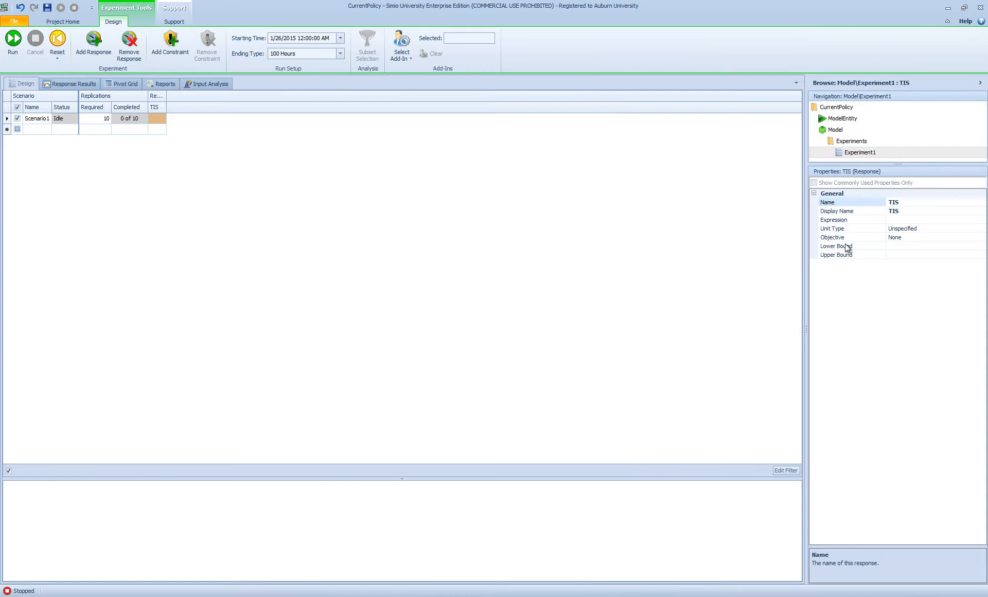
Step: Set the TIS response's expression to Customer.Population.TimeInSystem.Average
left_click(899, 220)
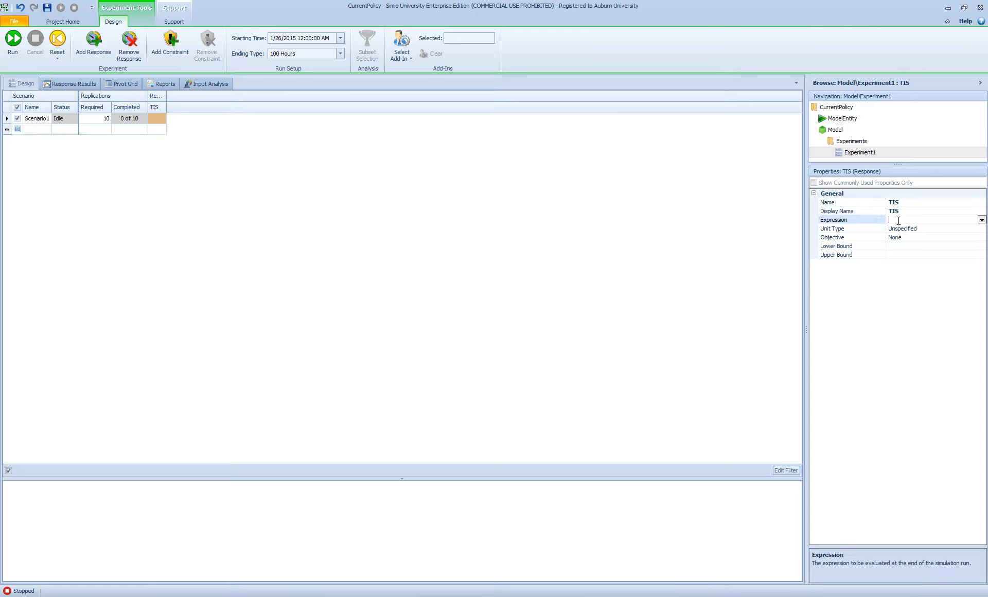
left_click(982, 220)
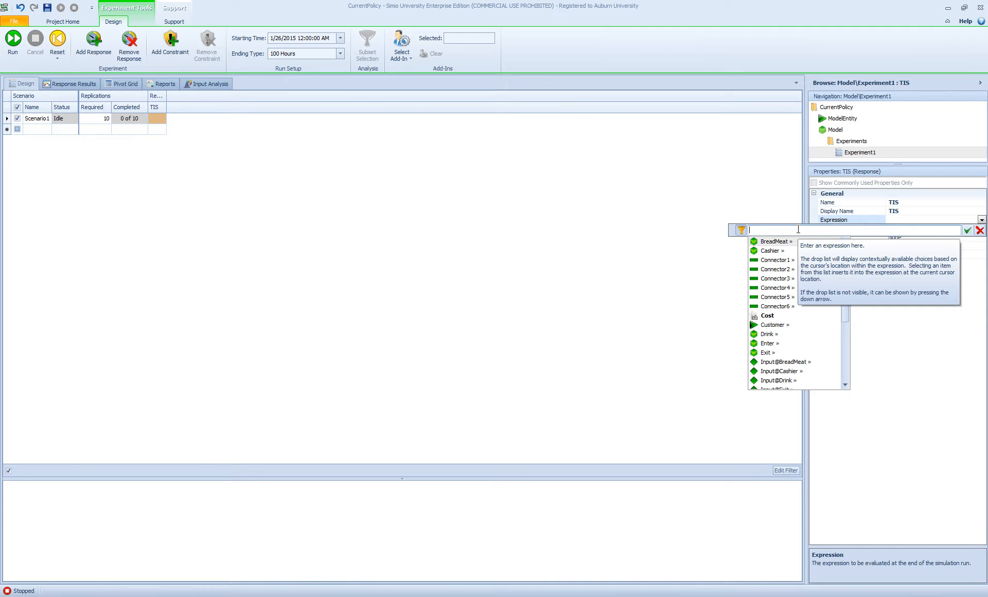
type("Cust")
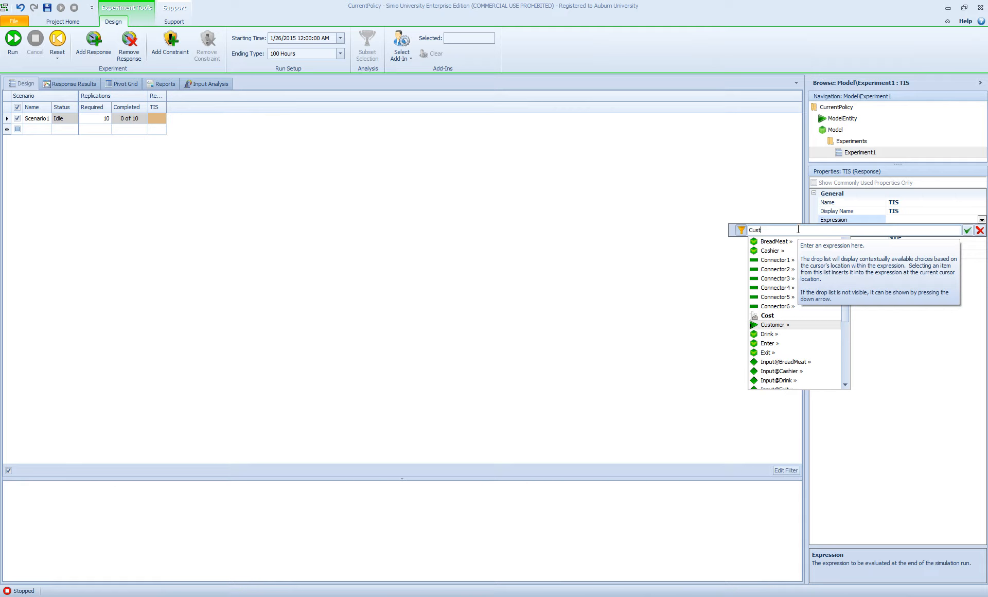
type("omer.")
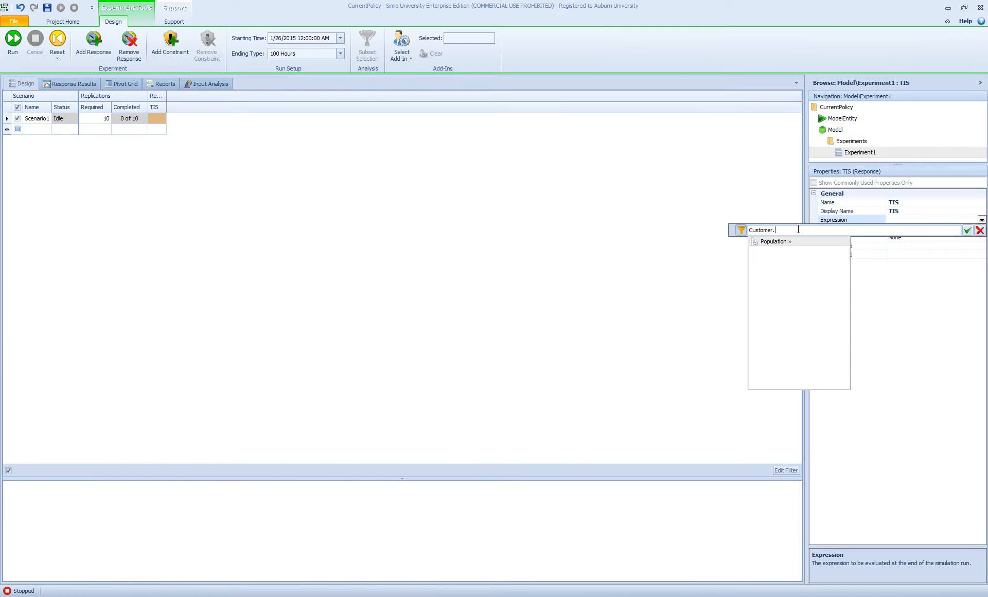
type("Population.")
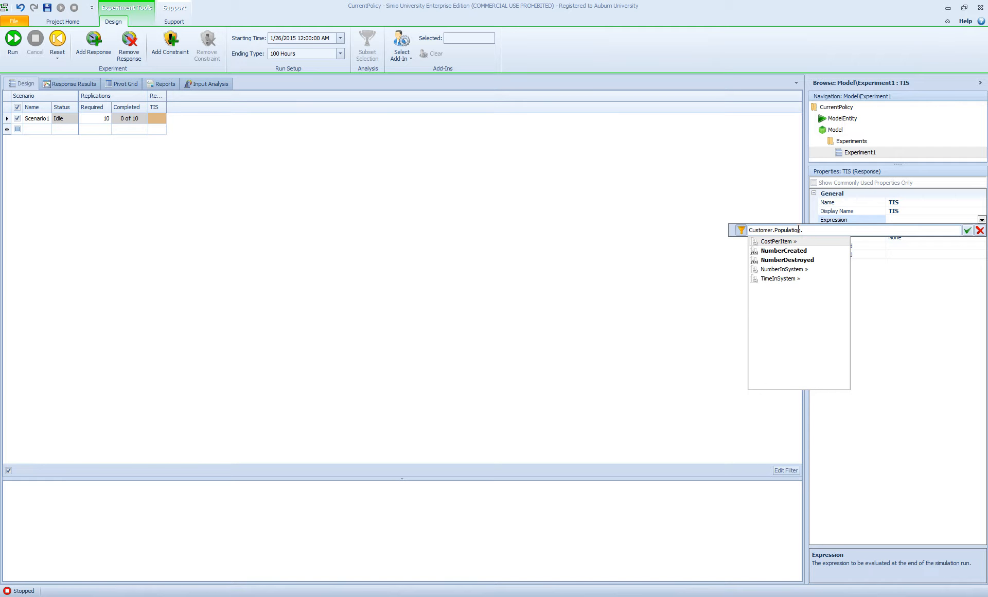
type("TimeInSystem.")
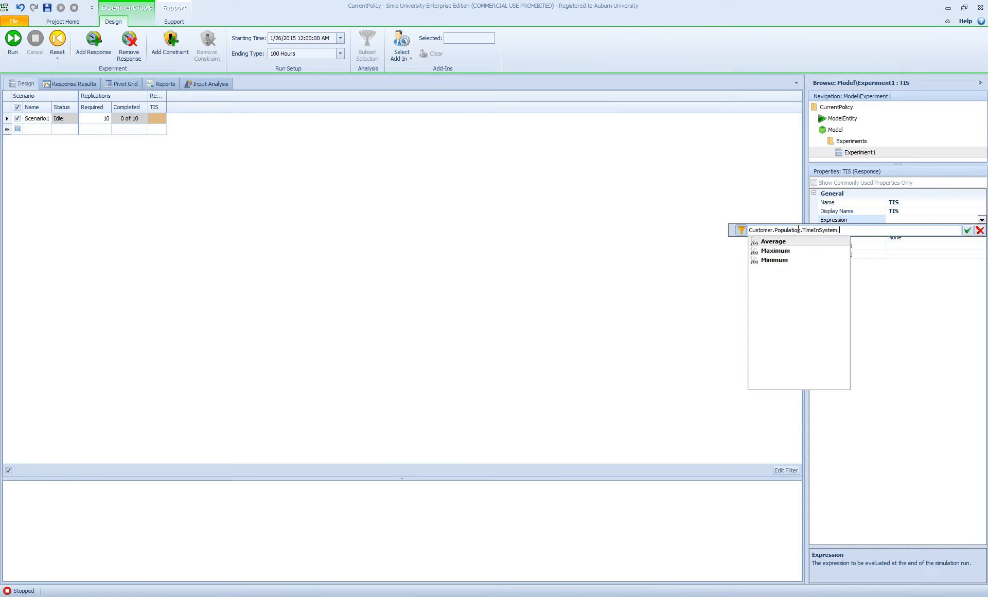
type("A")
key("Return")
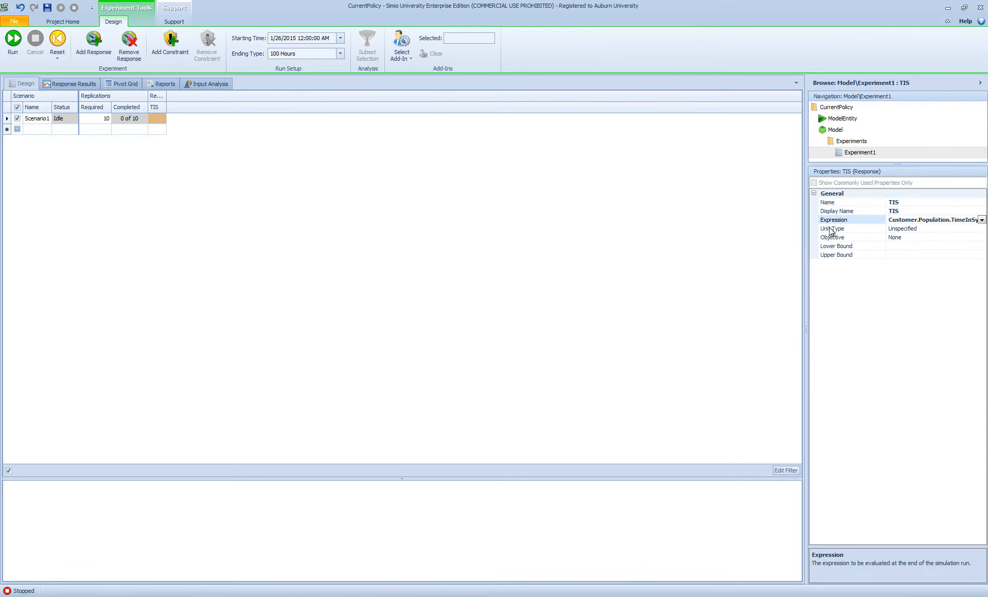
left_click_drag(806, 221, 697, 229)
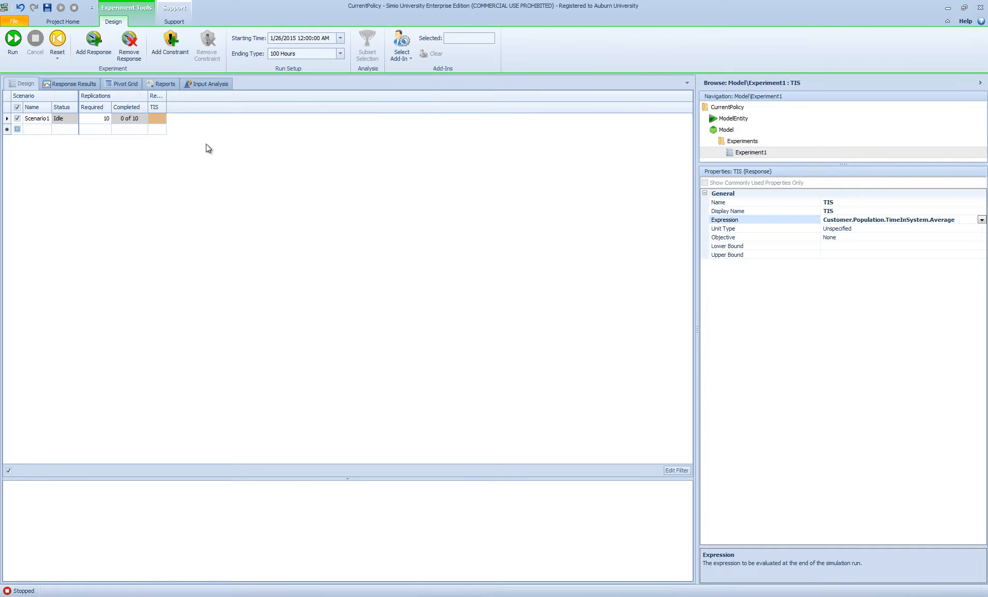
Step: Add a second response to the experiment and name it NIS
left_click(97, 45)
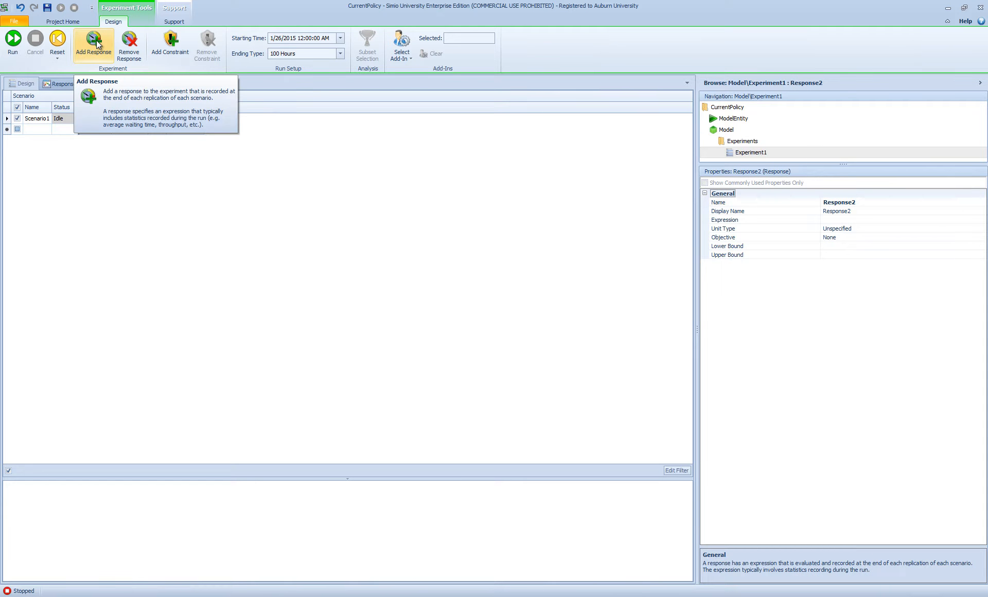
left_click(864, 202)
type("NIS")
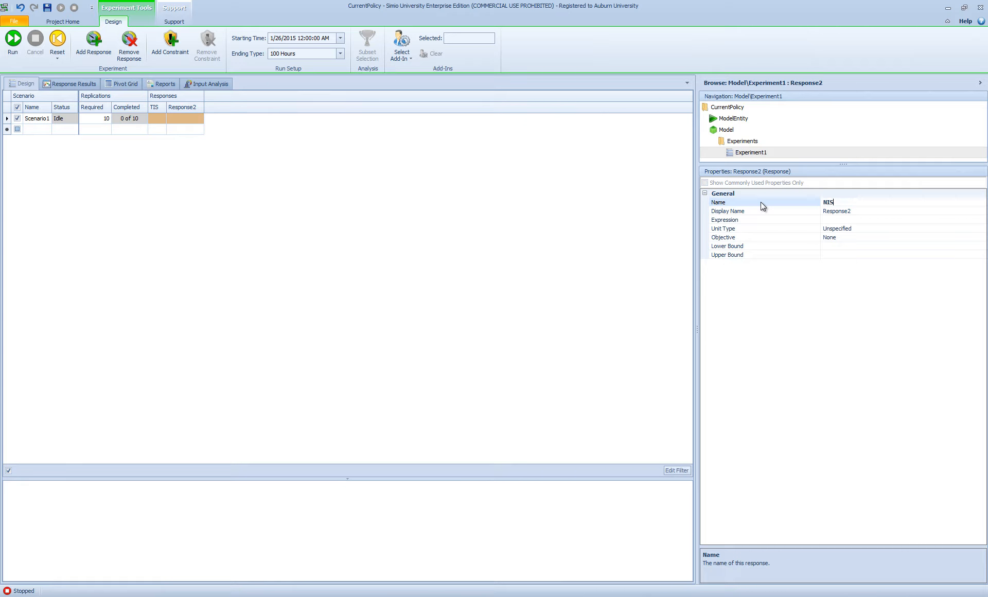
key("Return")
Step: Set the NIS response's expression to Customer.Population.NumberInSystem.Average
left_click(851, 220)
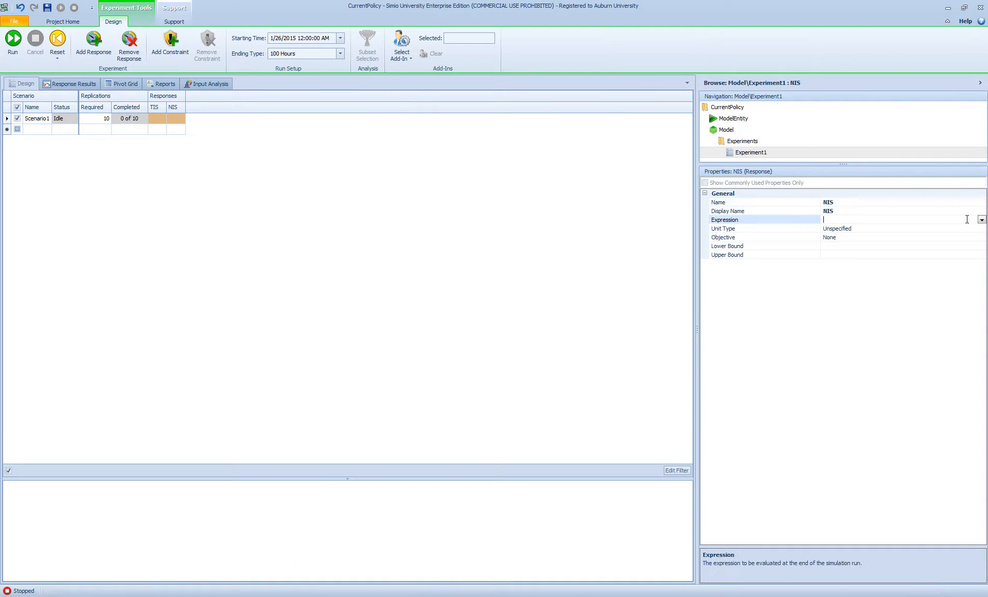
left_click(981, 220)
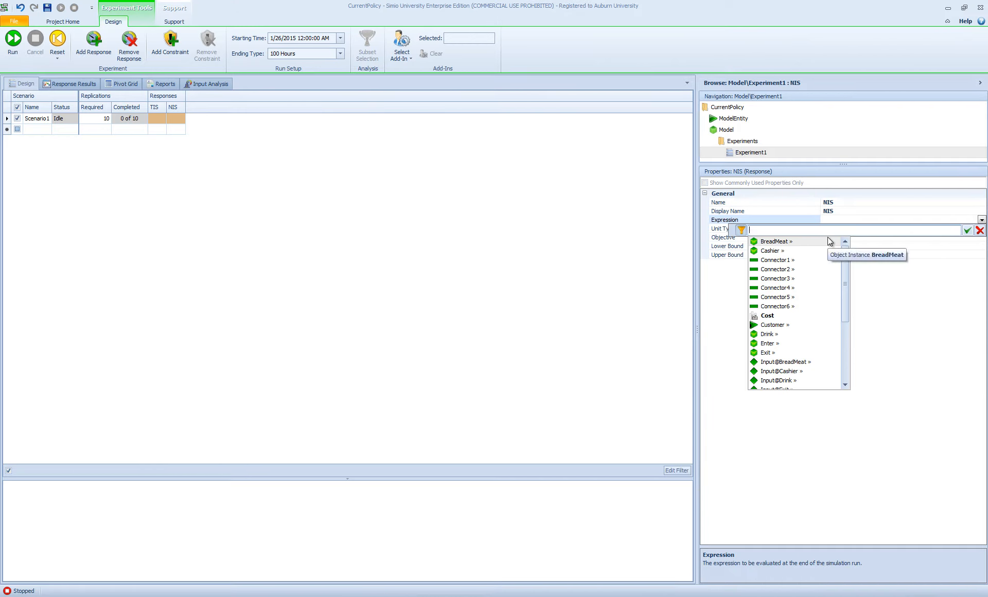
type("Custome")
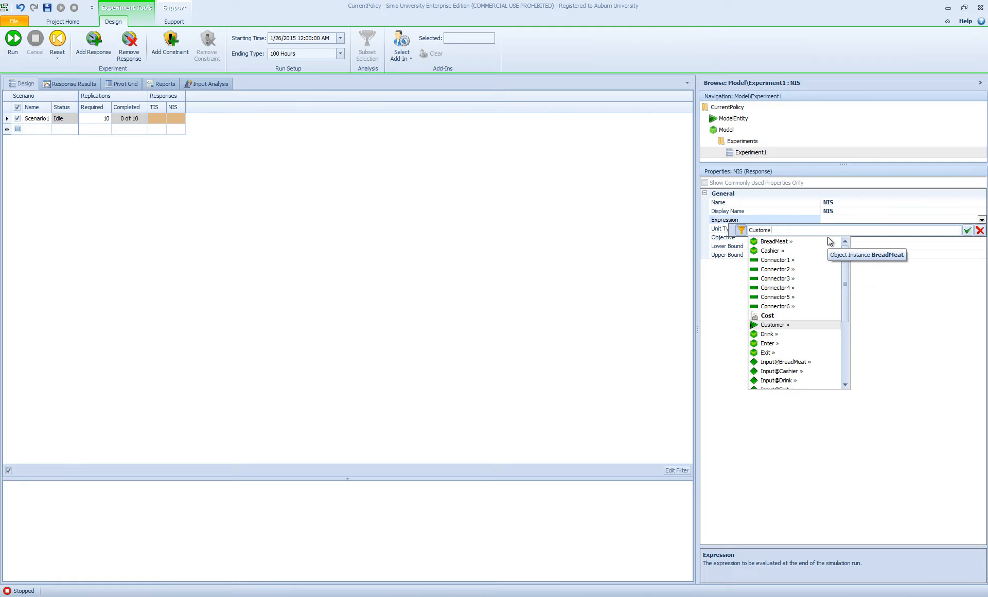
type("r.Po")
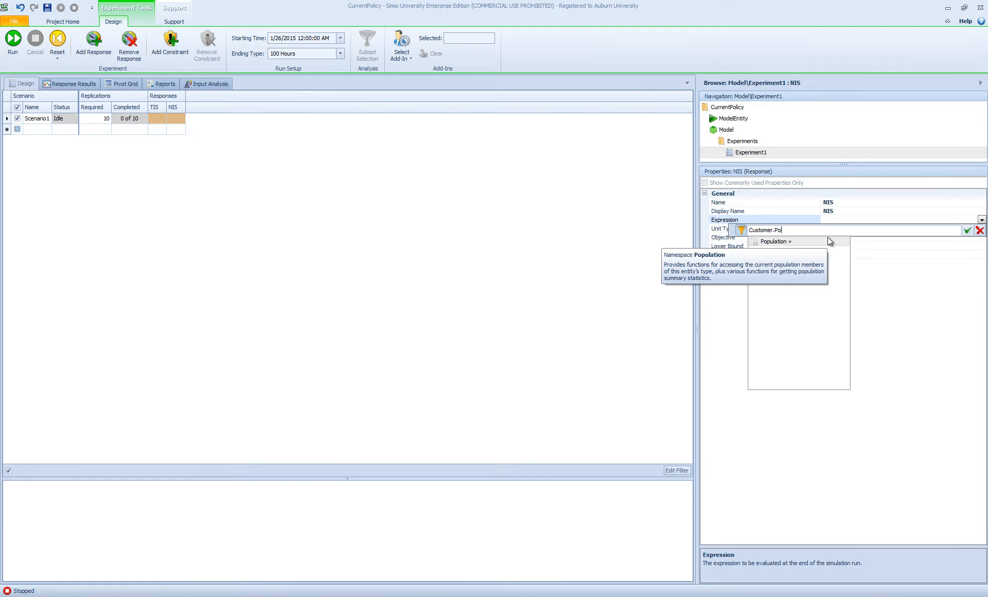
type("pulation.")
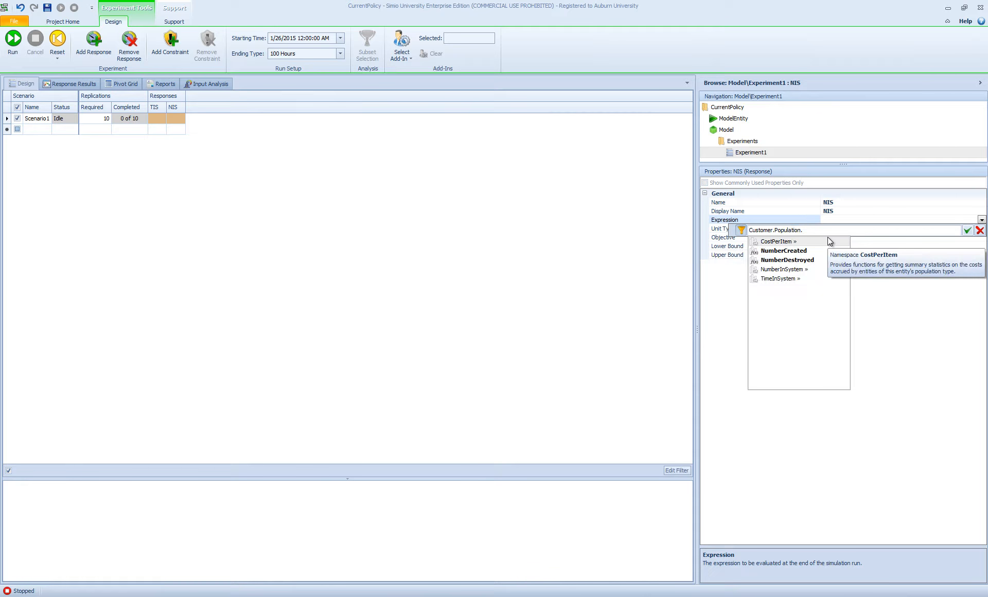
type("MN")
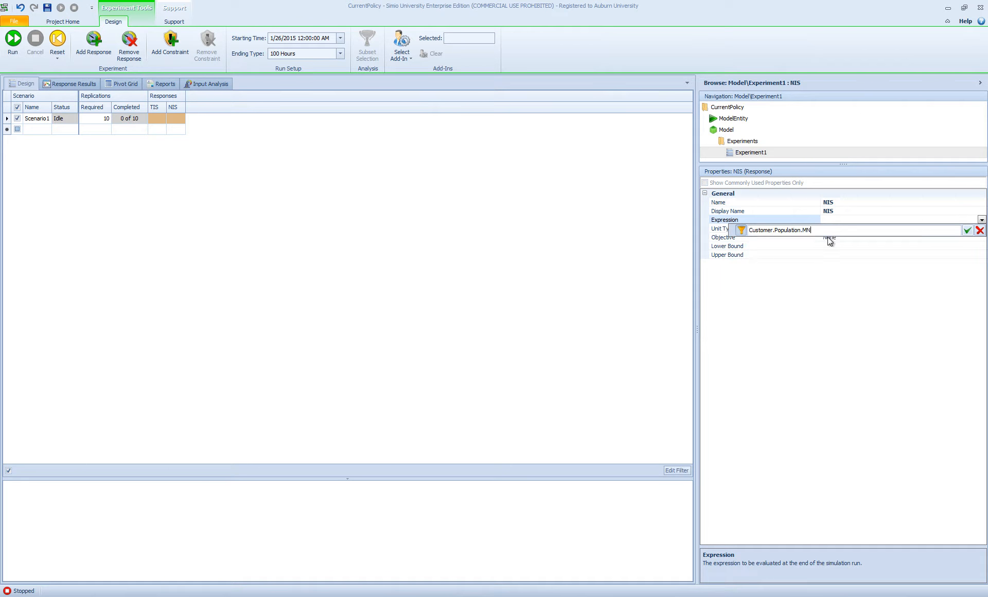
key("BackSpace")
key("BackSpace")
type("Numb")
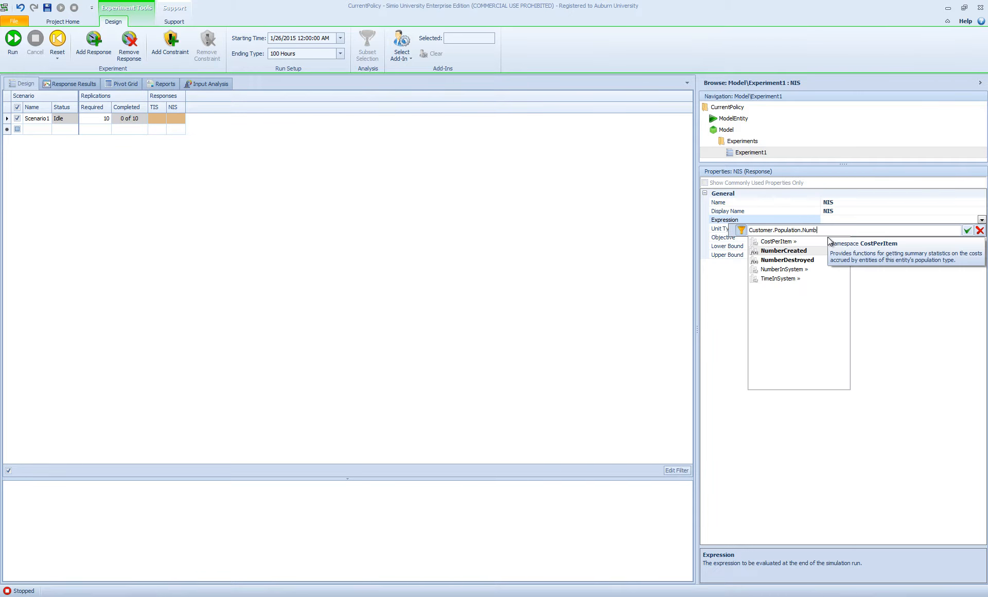
type("erI")
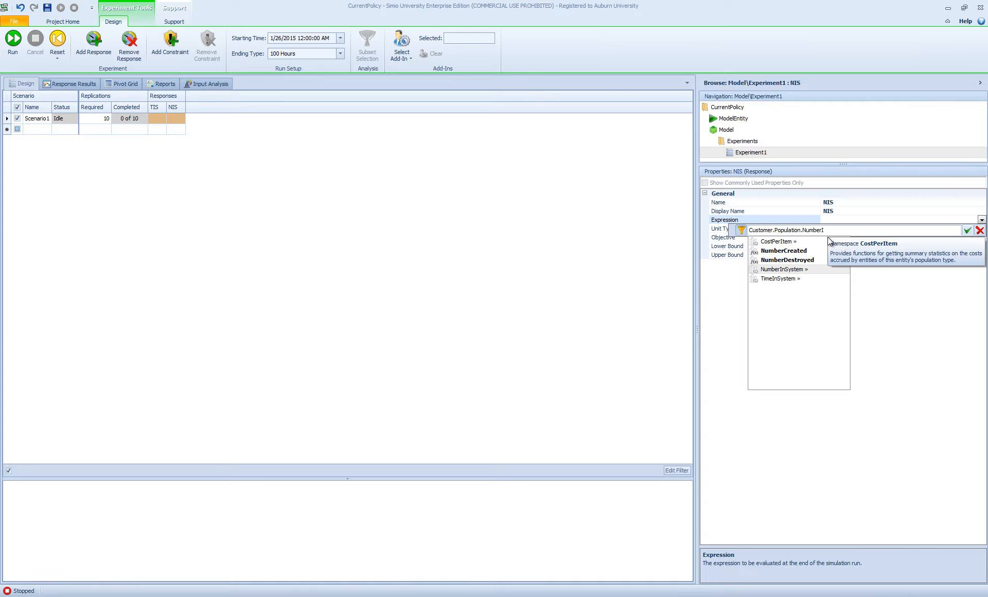
type("nSystem.Av")
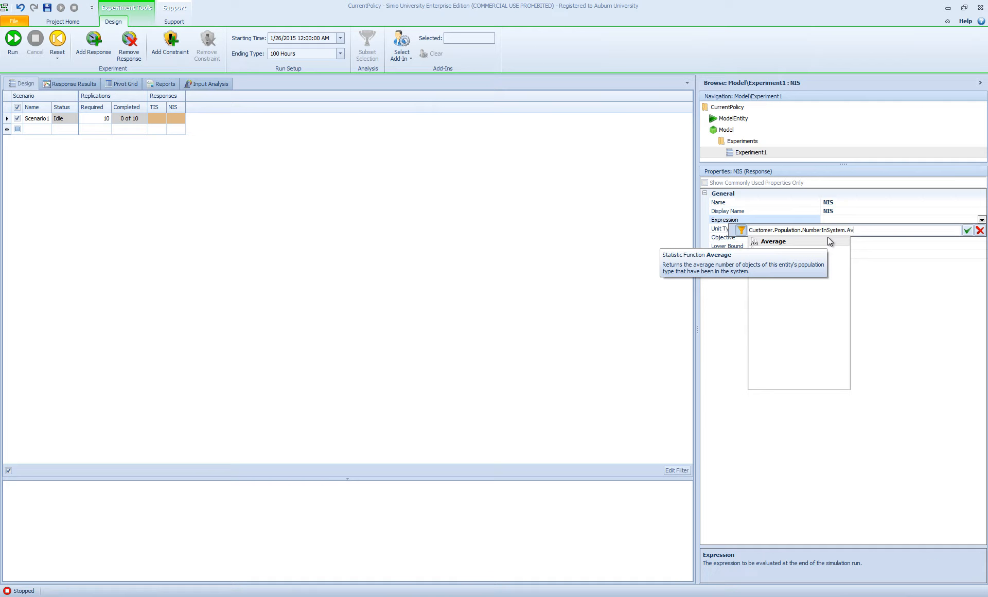
type("erage")
key("Return")
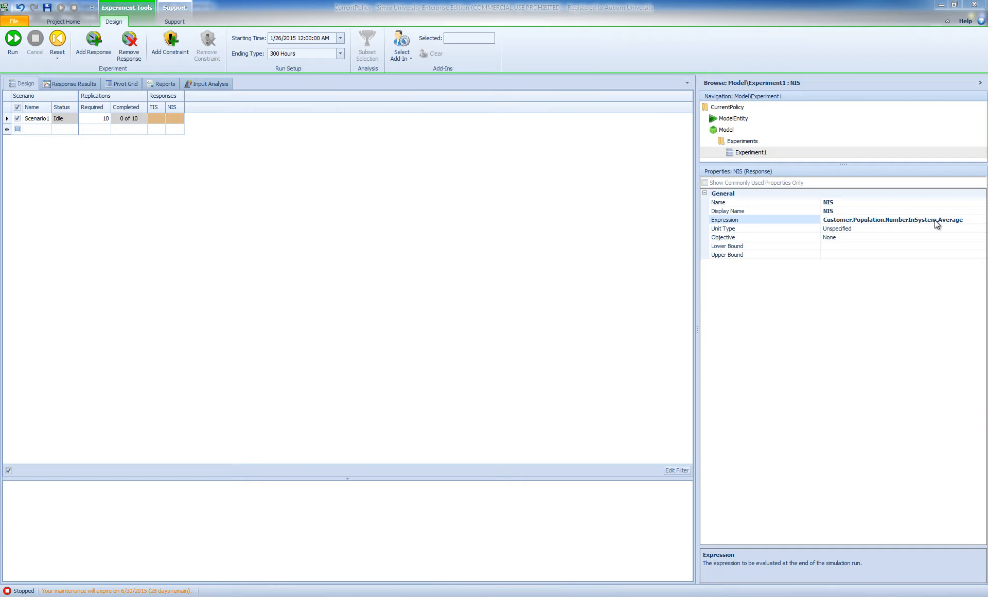
Step: Add a third response to the experiment and name it BreadUtil
left_click(154, 108)
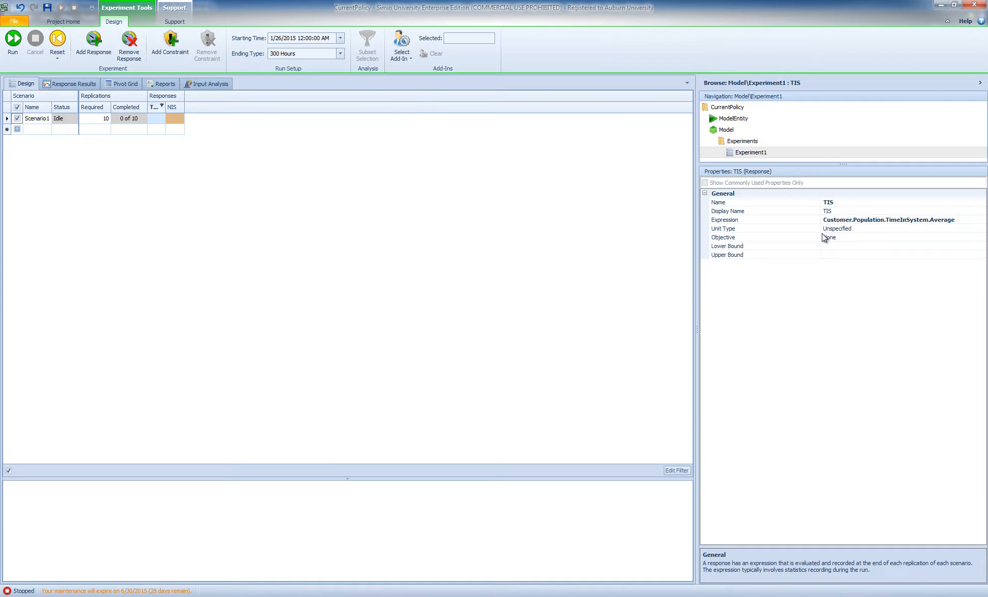
left_click(171, 107)
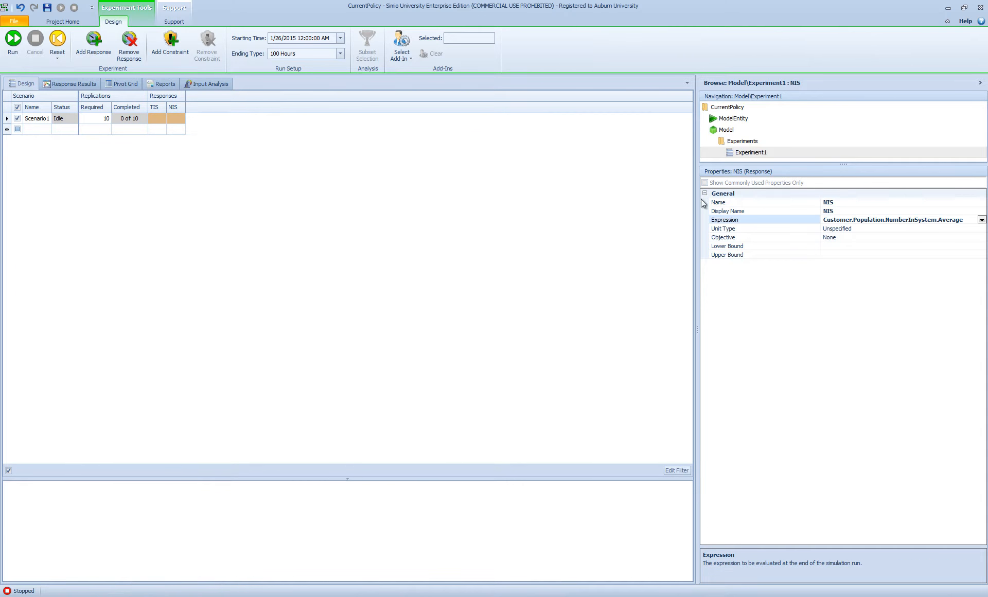
left_click(94, 41)
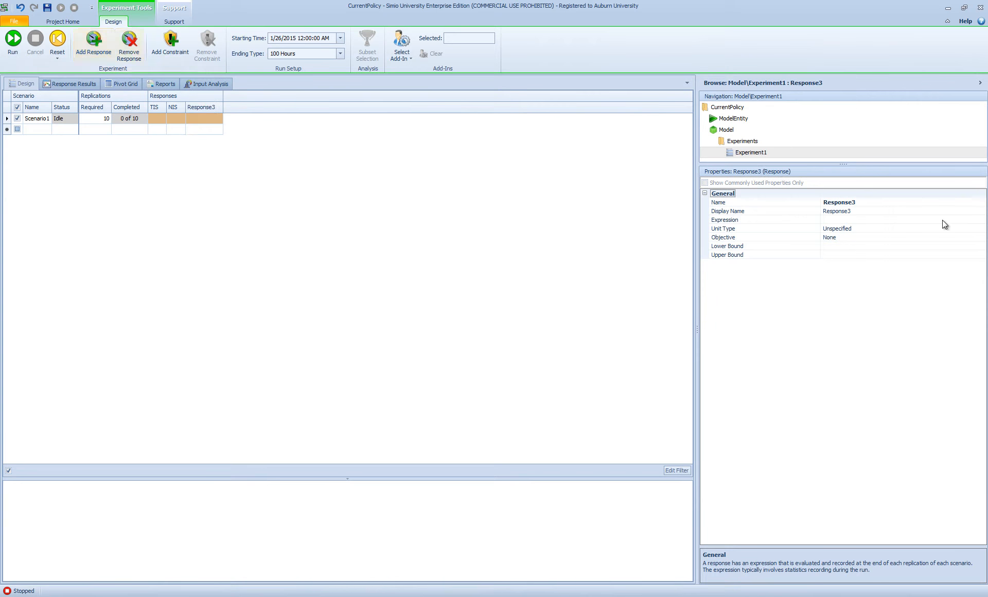
left_click(863, 202)
left_click(714, 203)
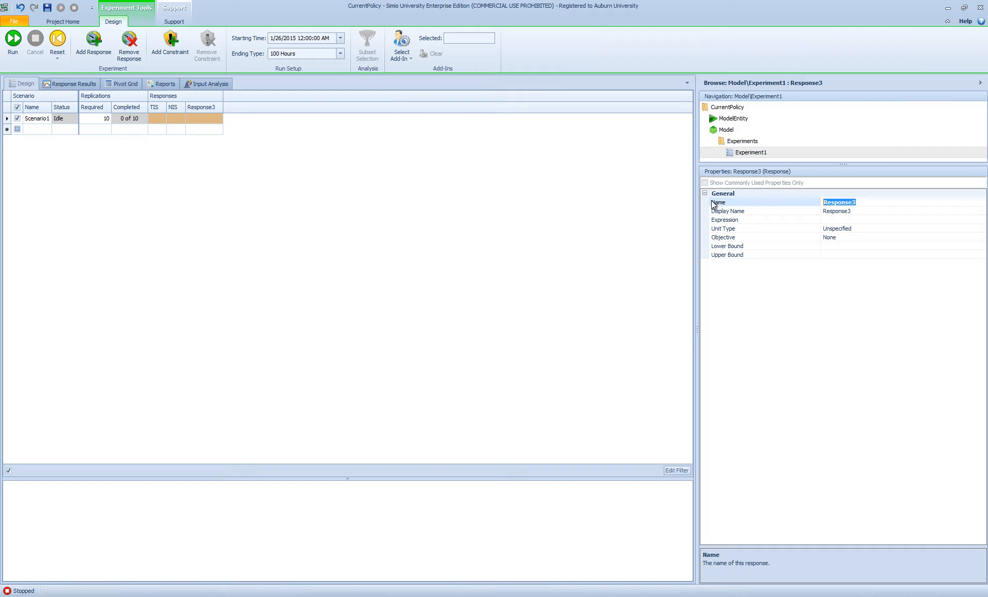
type("BreadUtil")
key("Return")
Step: Set the BreadUtil response's expression to BreadMeat.Capacity.ScheduledUtilization
left_click(915, 221)
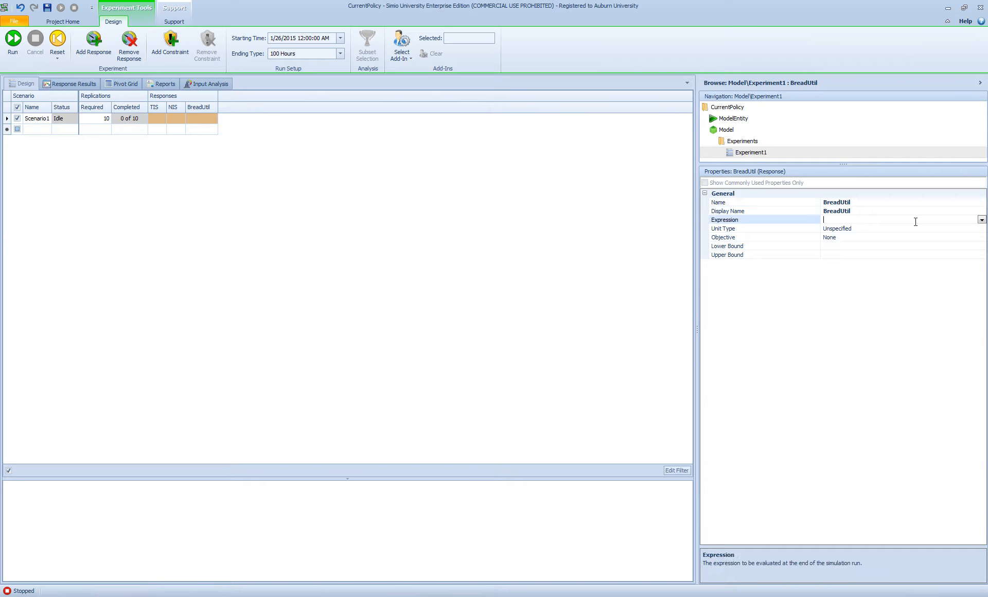
left_click(981, 220)
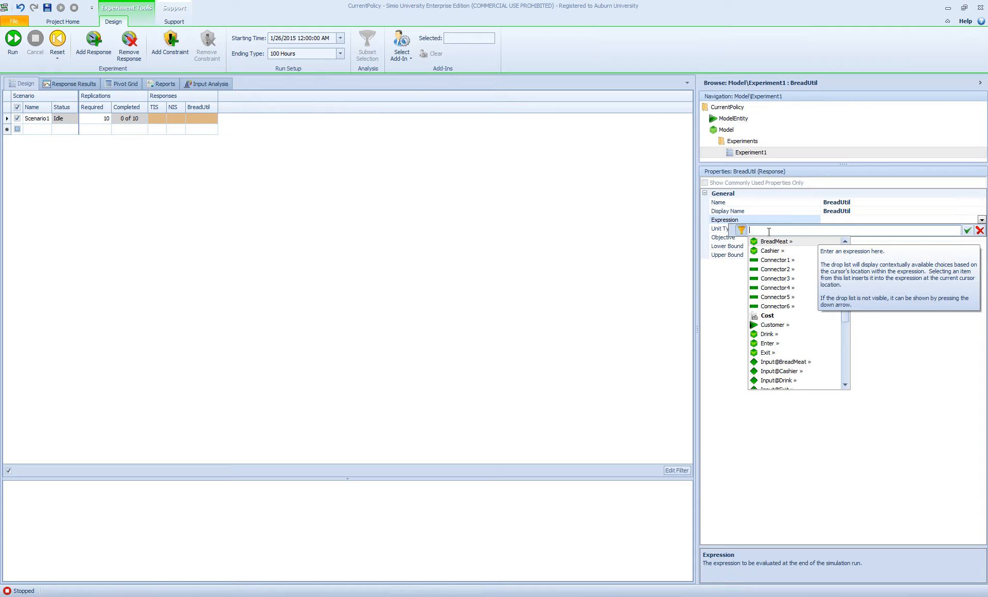
type("BreadMeat.")
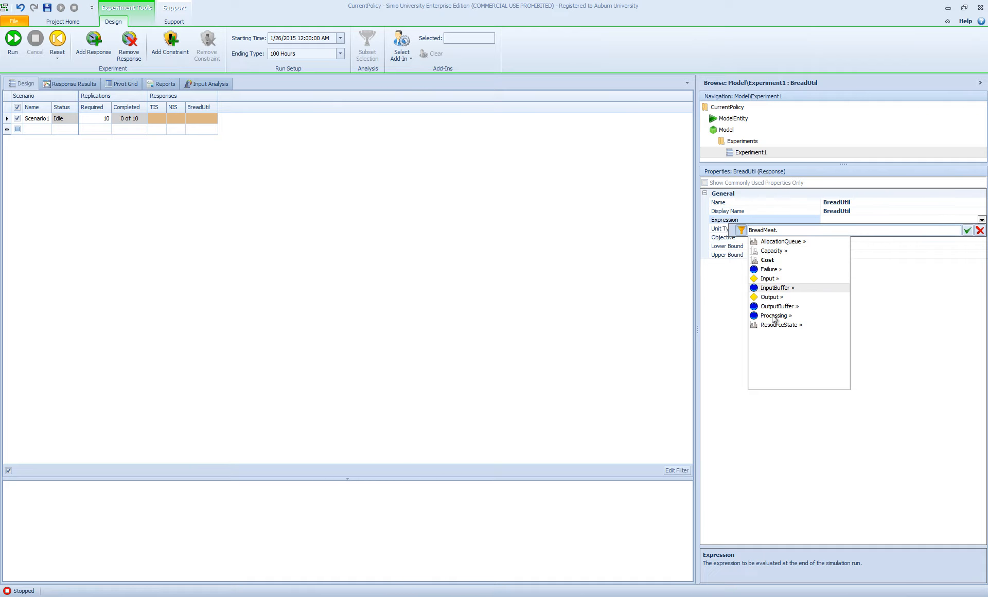
double_click(777, 250)
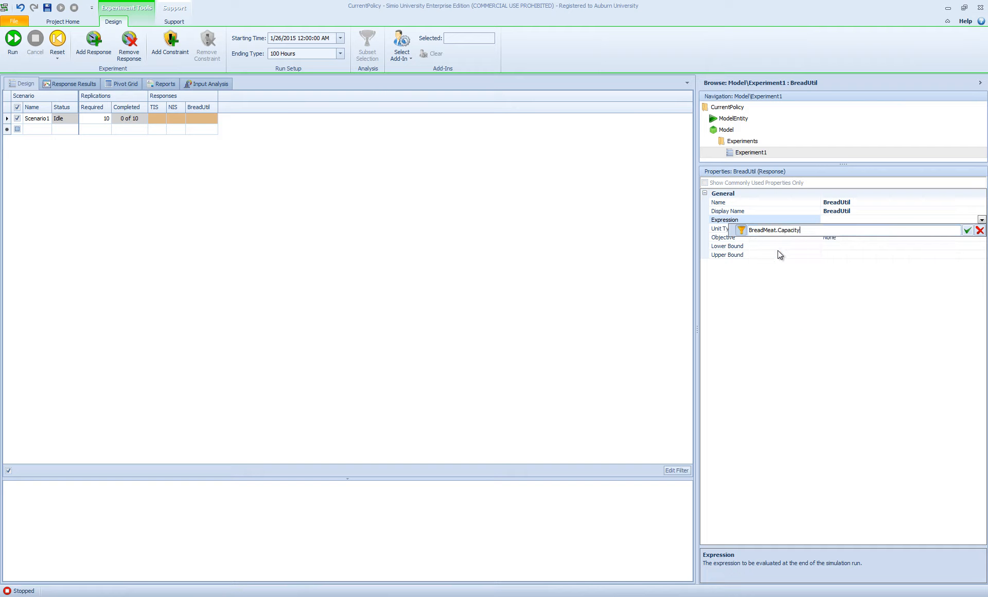
type(".")
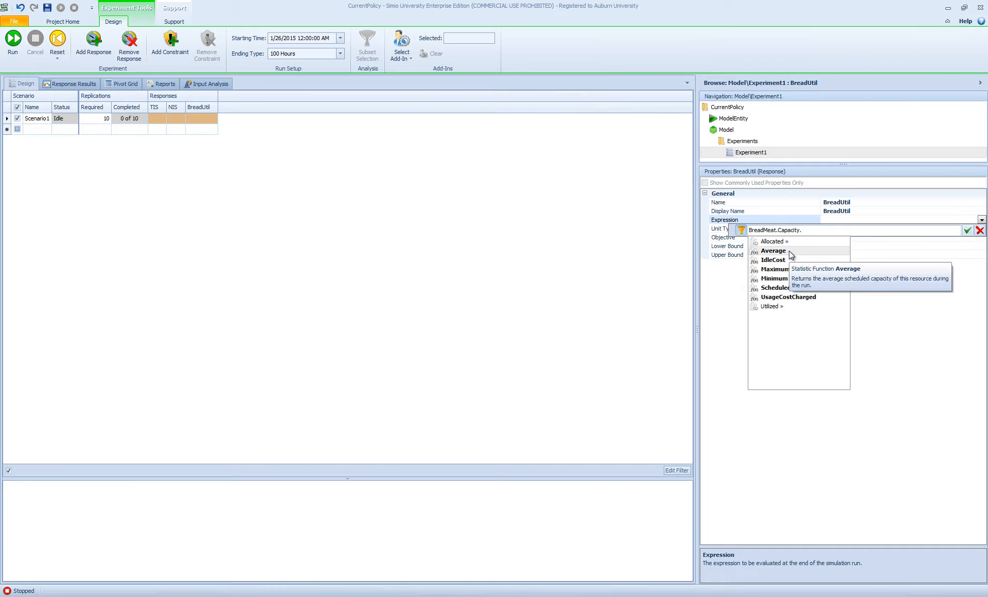
double_click(775, 288)
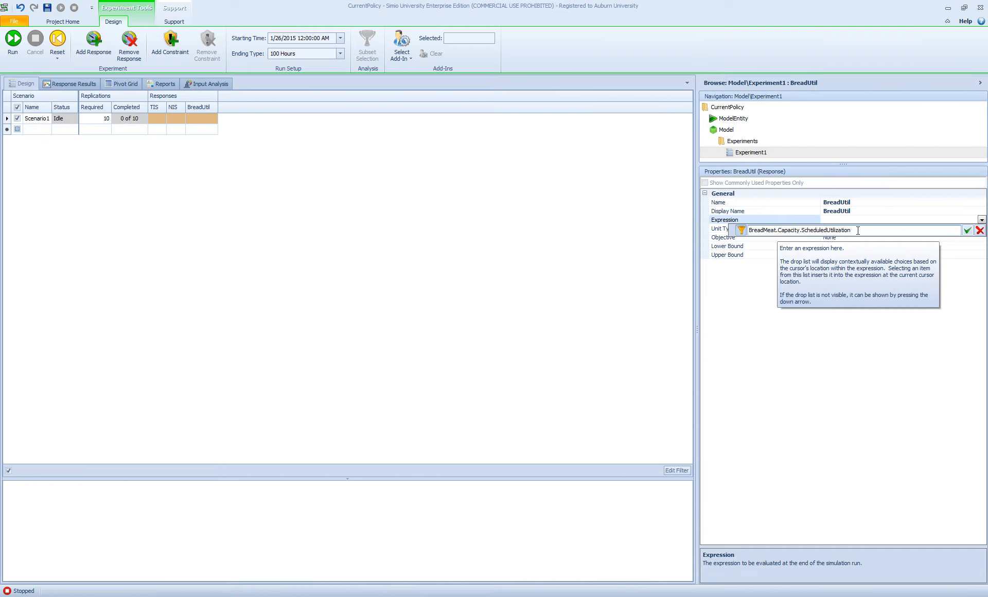
left_click(967, 230)
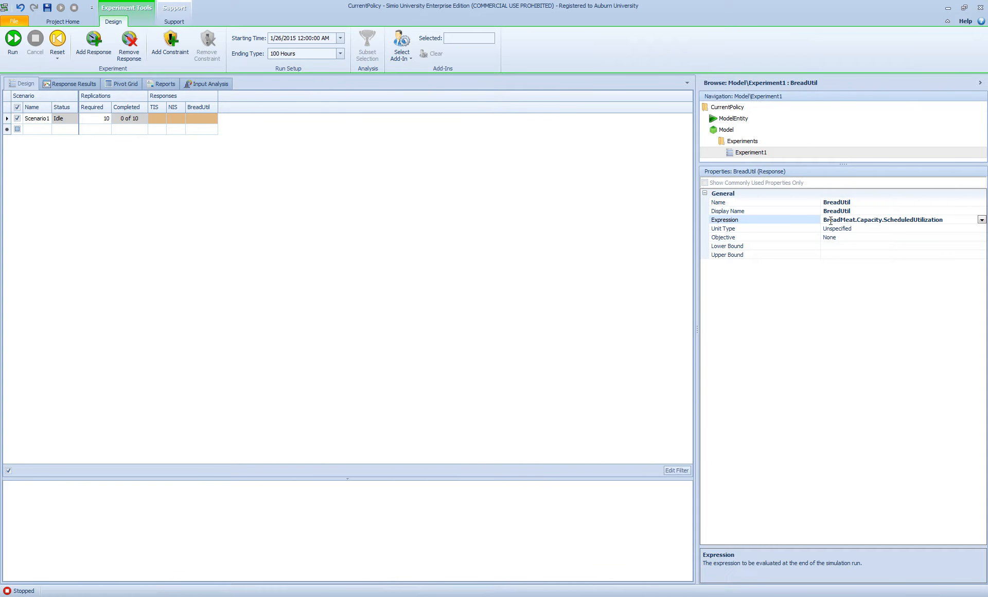
Step: Add a fourth response to the experiment and name it Oven
left_click(93, 41)
left_click(864, 202)
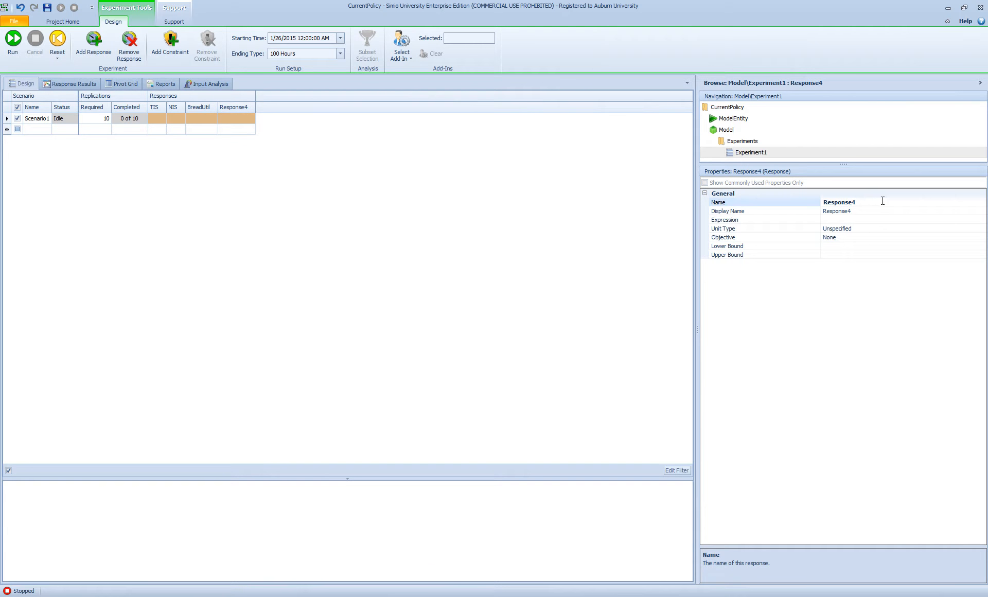
left_click_drag(882, 201, 764, 203)
key("BackSpace")
type("Oven")
key("Return")
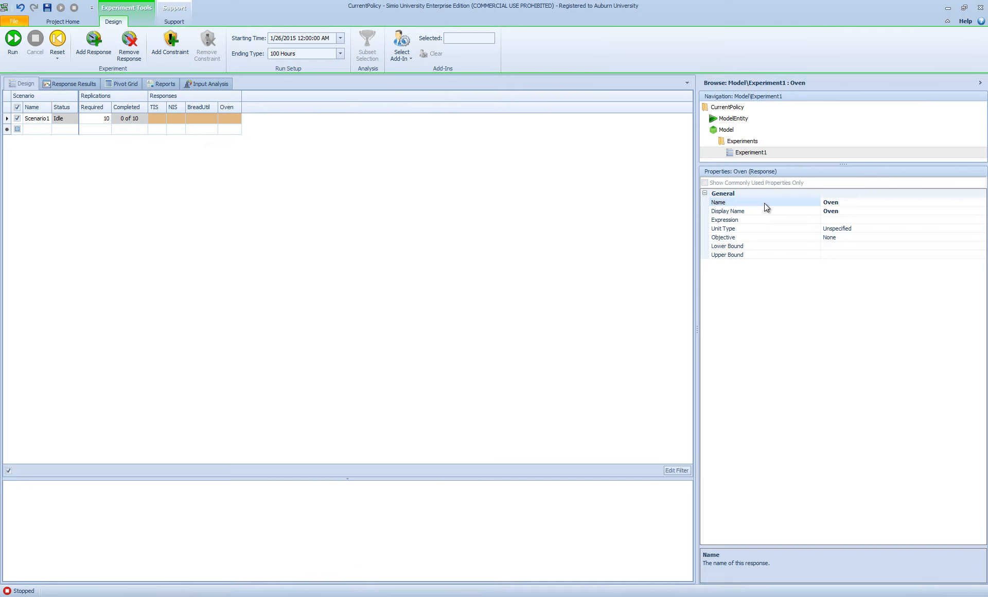
Step: Set the Oven response's expression to Oven.Capacity.ScheduledUtilization
left_click(928, 219)
left_click(981, 220)
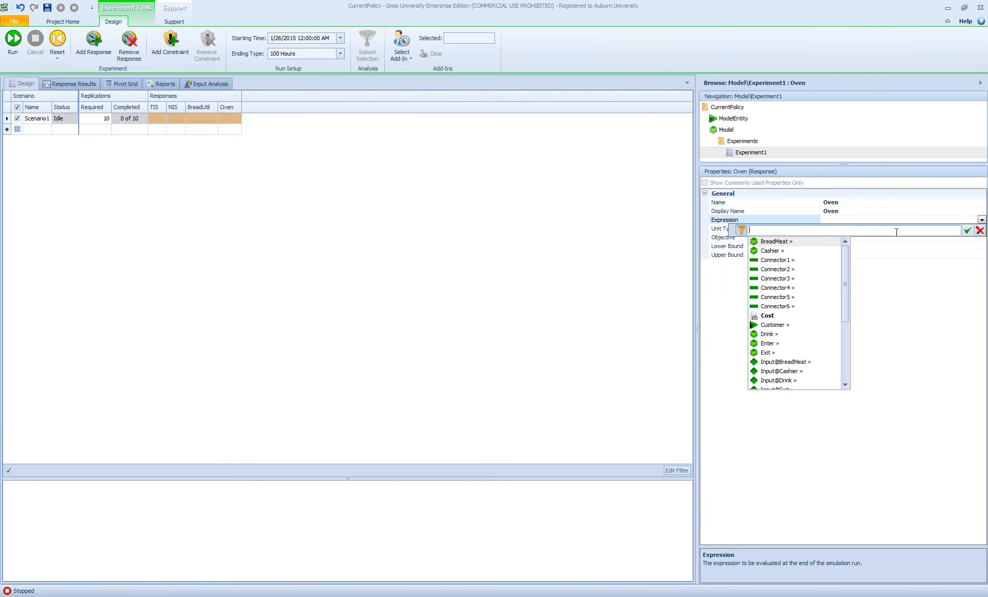
type("Oven")
key("BackSpace")
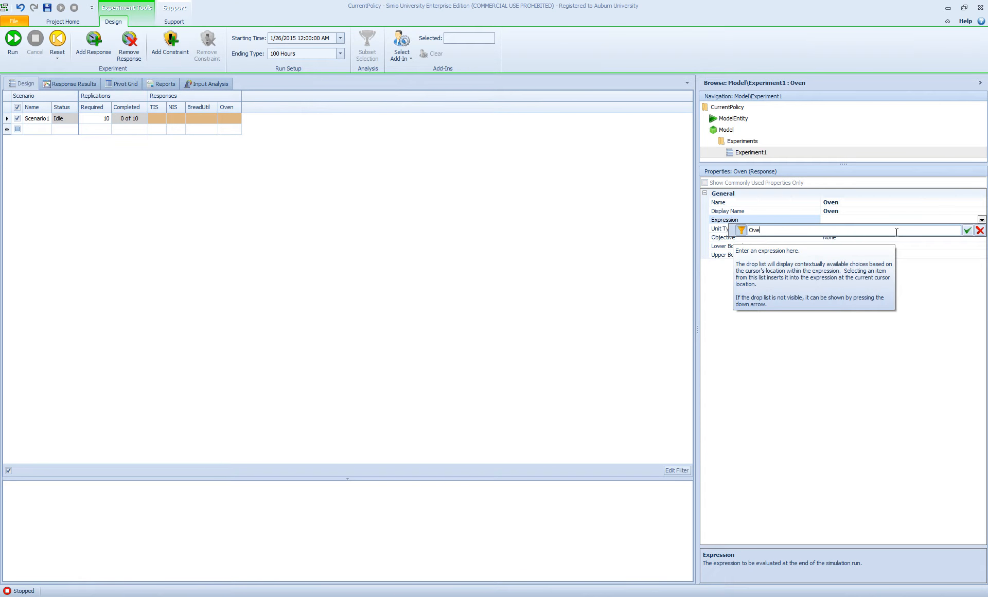
type("n.Ca")
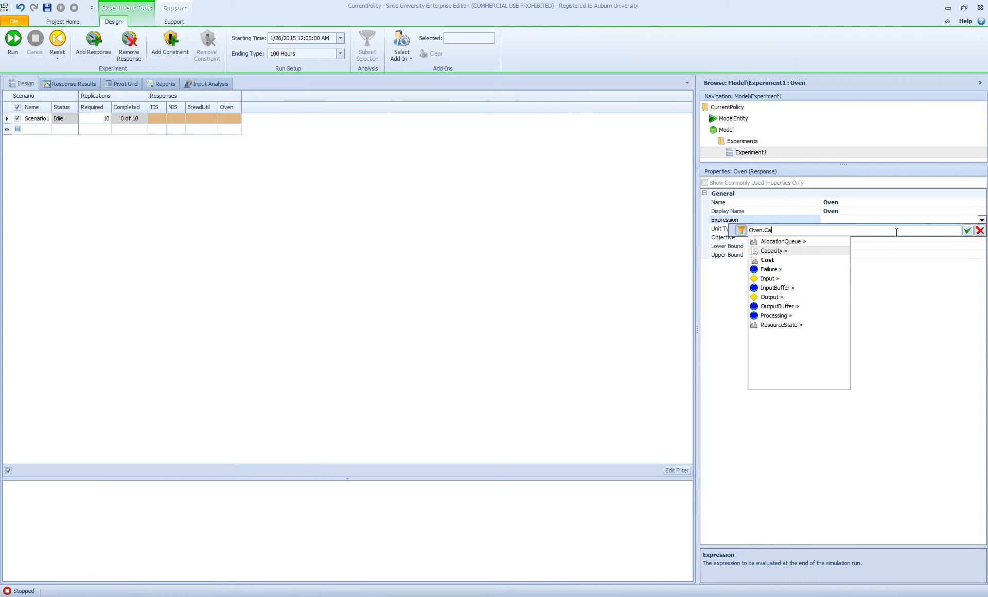
type("pacity.Sc")
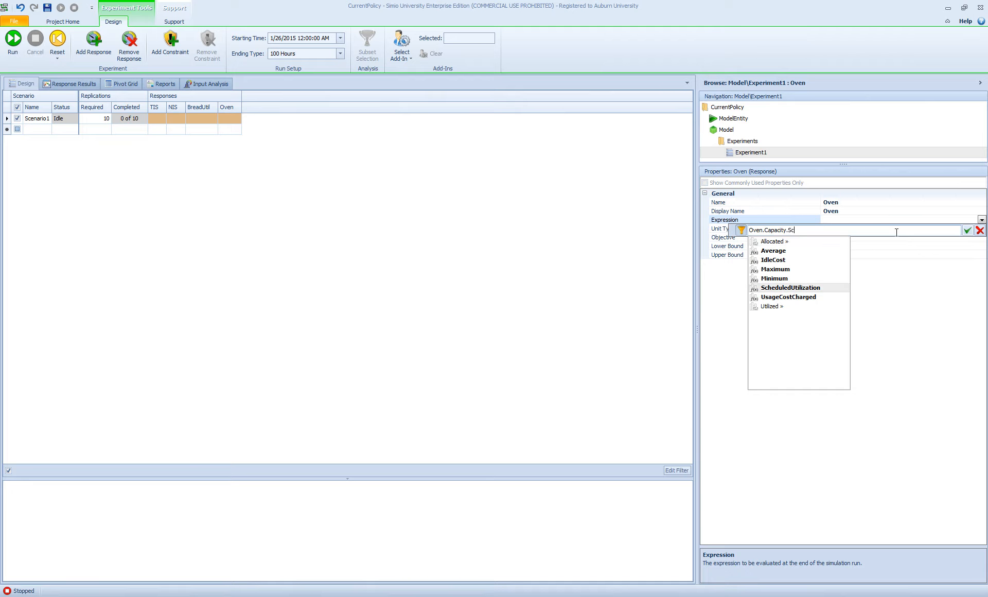
key("Return")
key("Return")
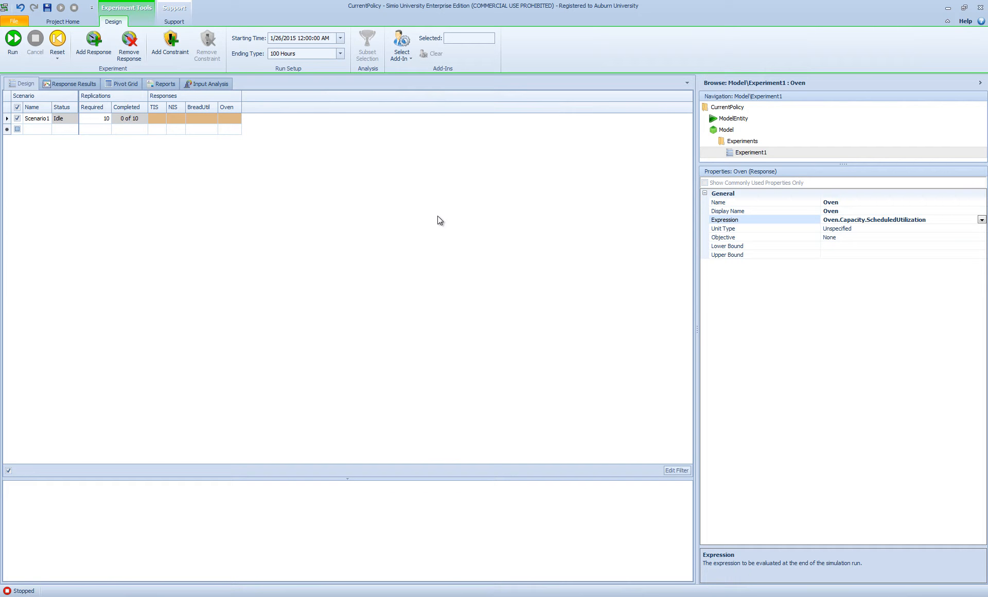
Step: Set the TIS response's unit type to Time with display units in Minutes
left_click(155, 106)
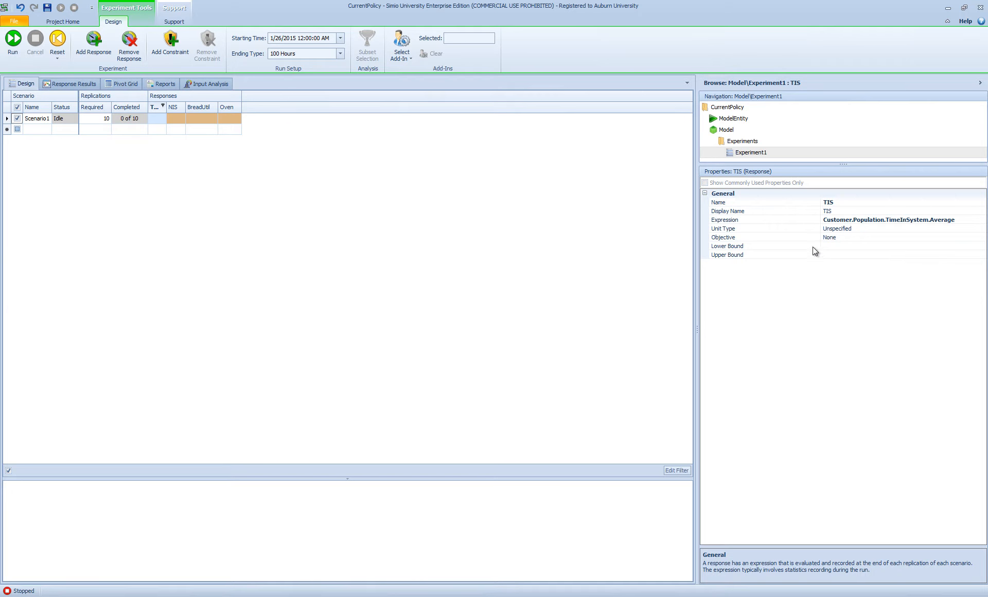
left_click(880, 229)
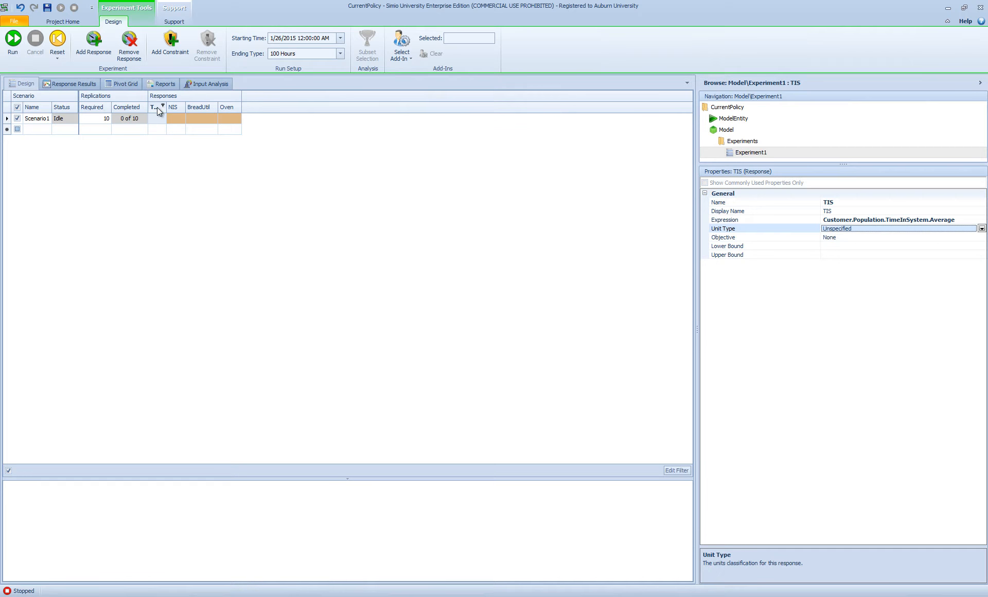
left_click(981, 229)
left_click(837, 246)
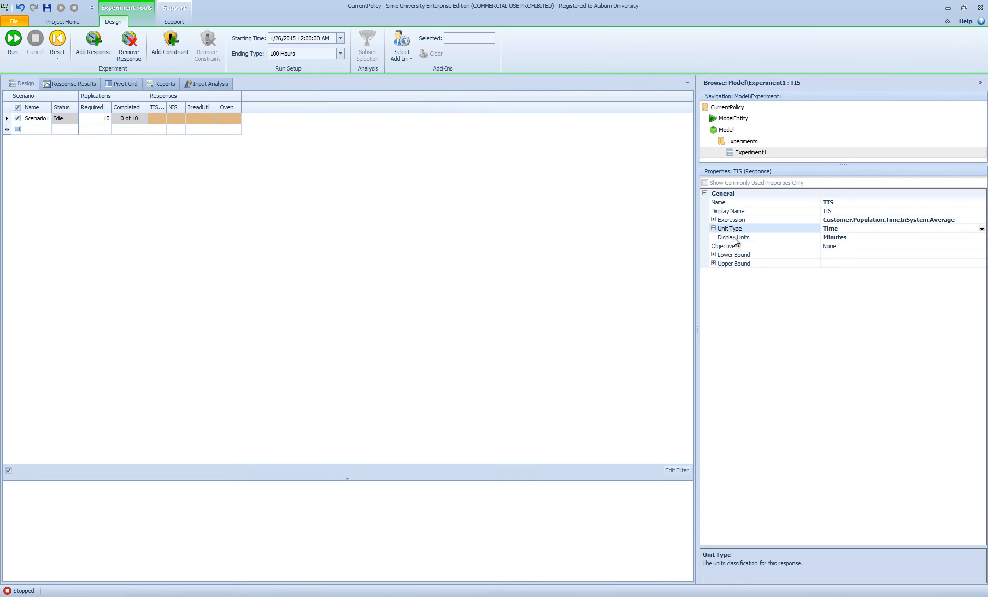
left_click(870, 236)
left_click(981, 237)
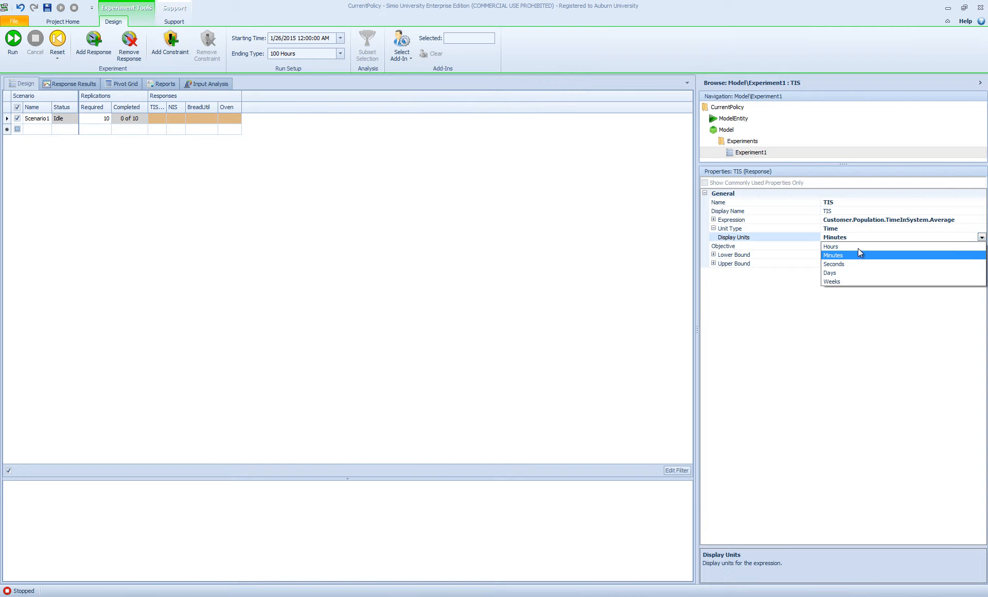
left_click(839, 237)
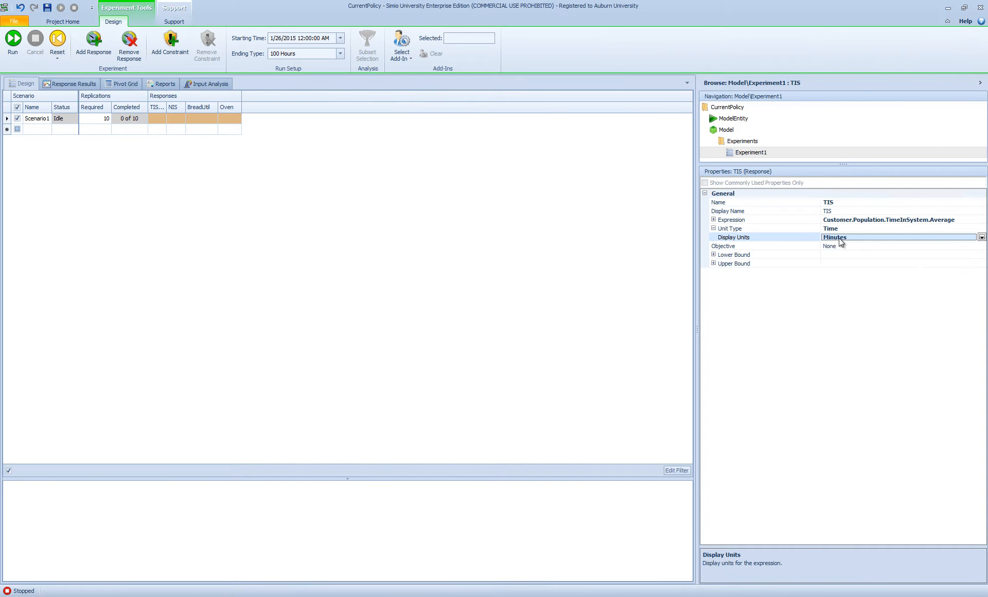
Step: Review the objective choices and the lower and upper bound settings of the TIS response
left_click(748, 248)
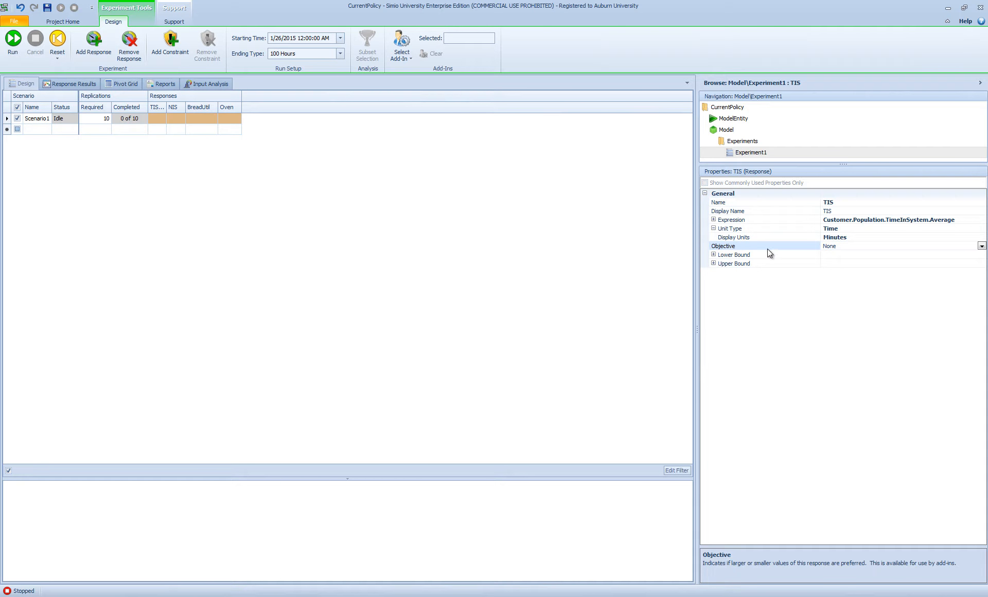
left_click(981, 247)
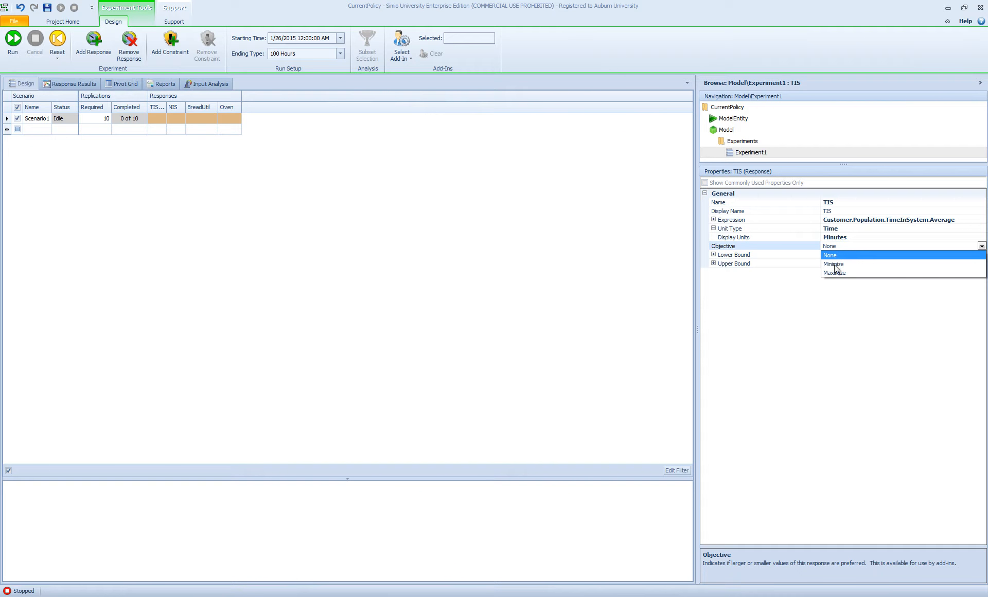
left_click(823, 308)
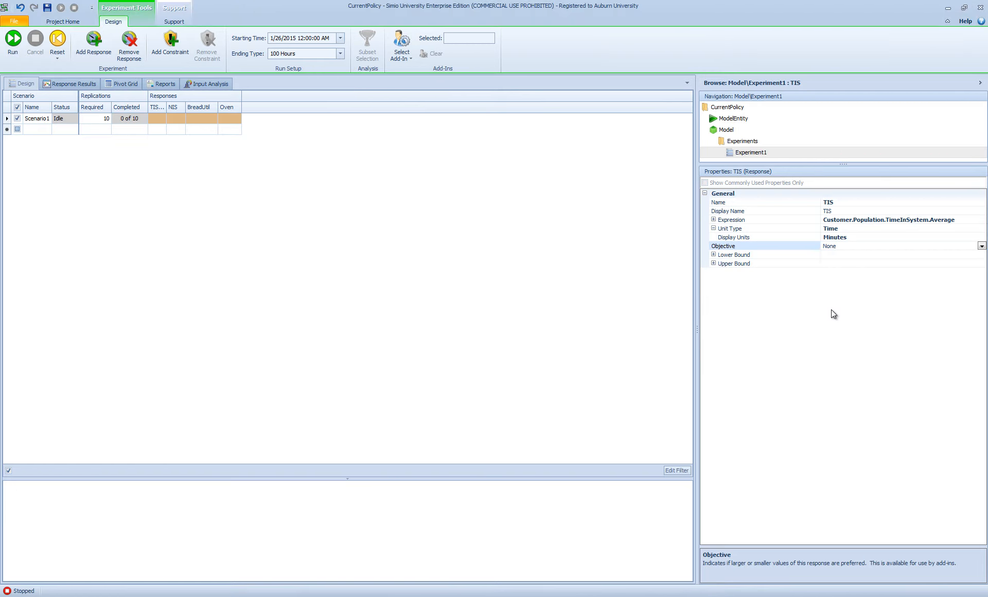
left_click(714, 254)
left_click(713, 272)
left_click(713, 254)
left_click(714, 263)
Step: Review the add-ins available for the experiment and the properties of the TIS and NIS responses
left_click(406, 58)
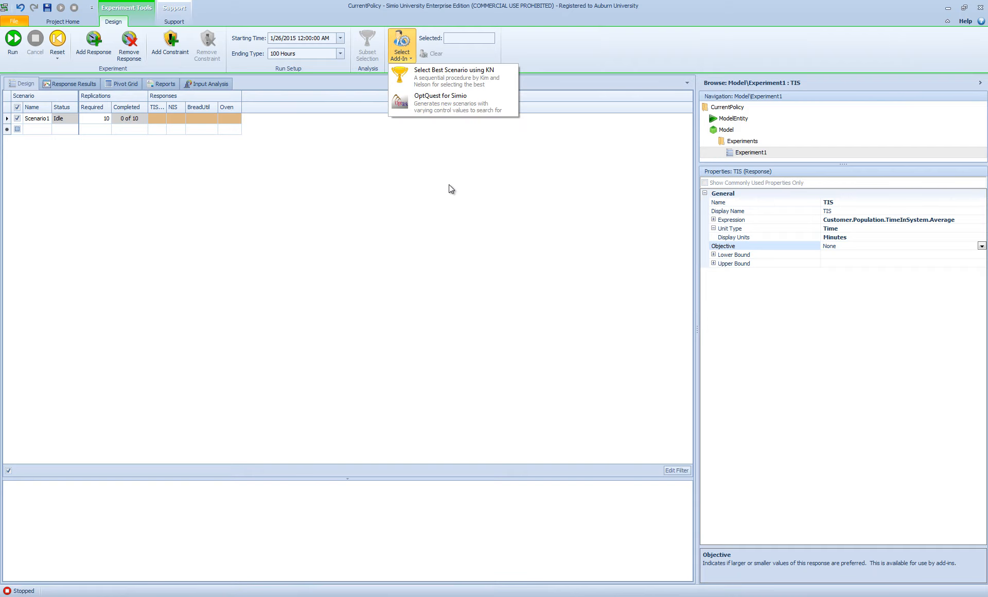
left_click(478, 201)
left_click(158, 109)
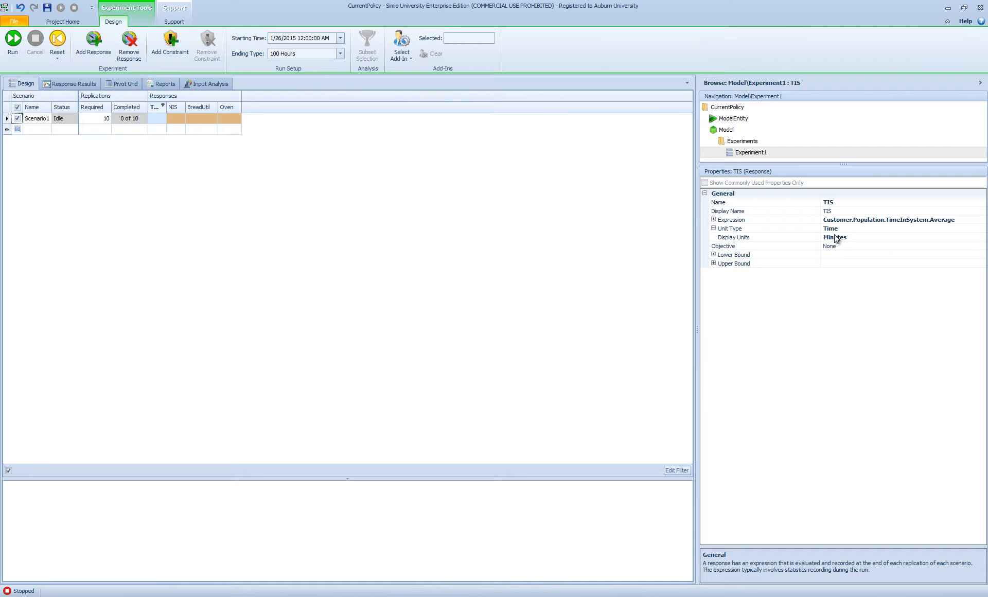
left_click(171, 108)
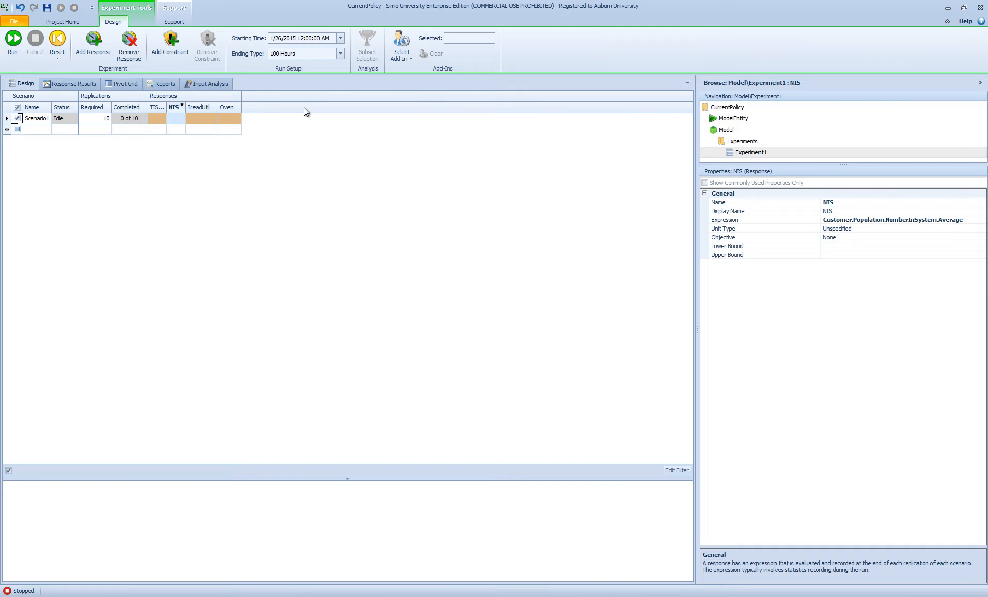
left_click(362, 293)
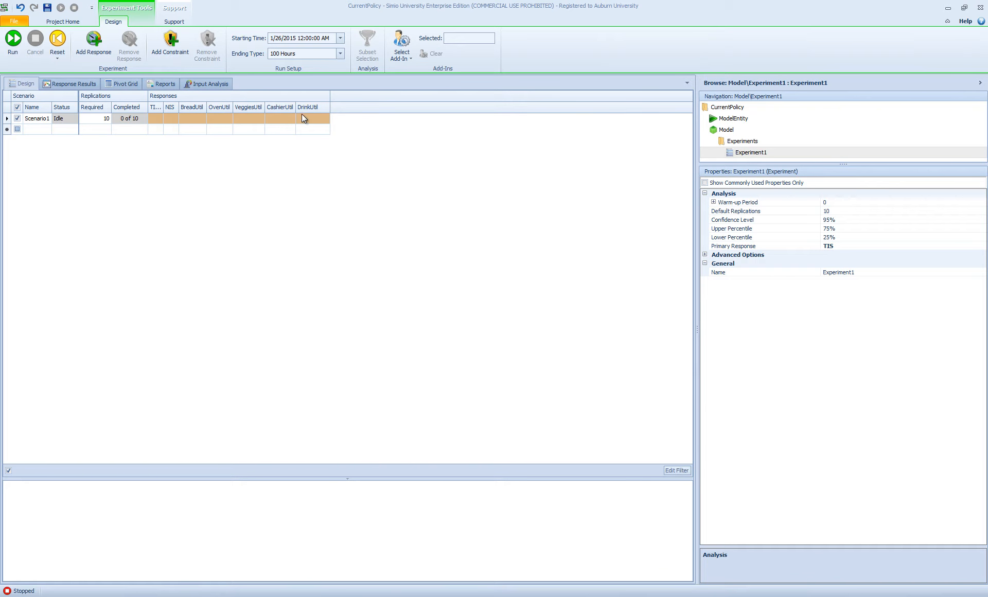
Step: Set the experiment's run length to 300 hours
left_click(340, 54)
double_click(355, 97)
type("300")
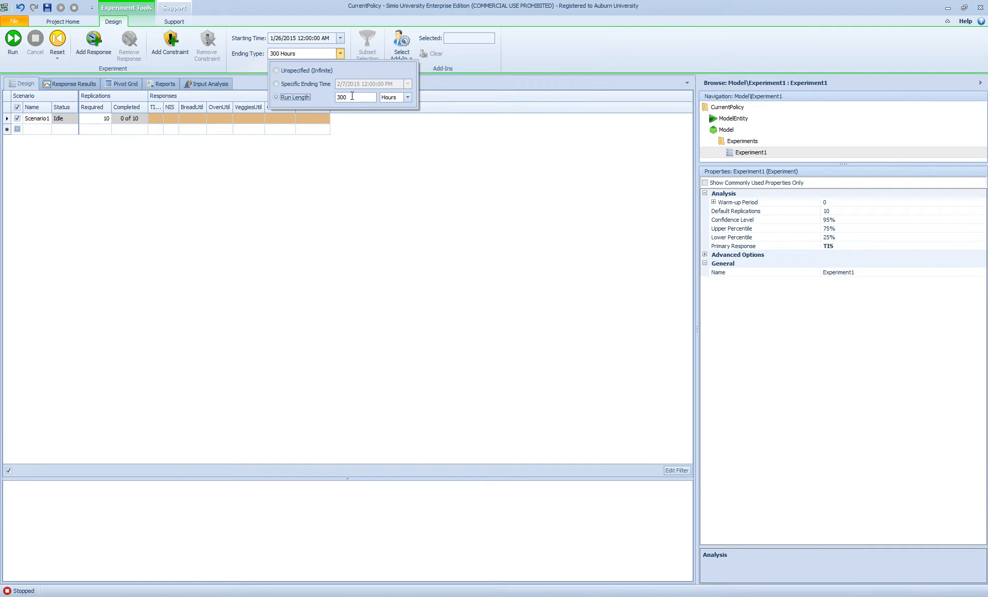
left_click(334, 114)
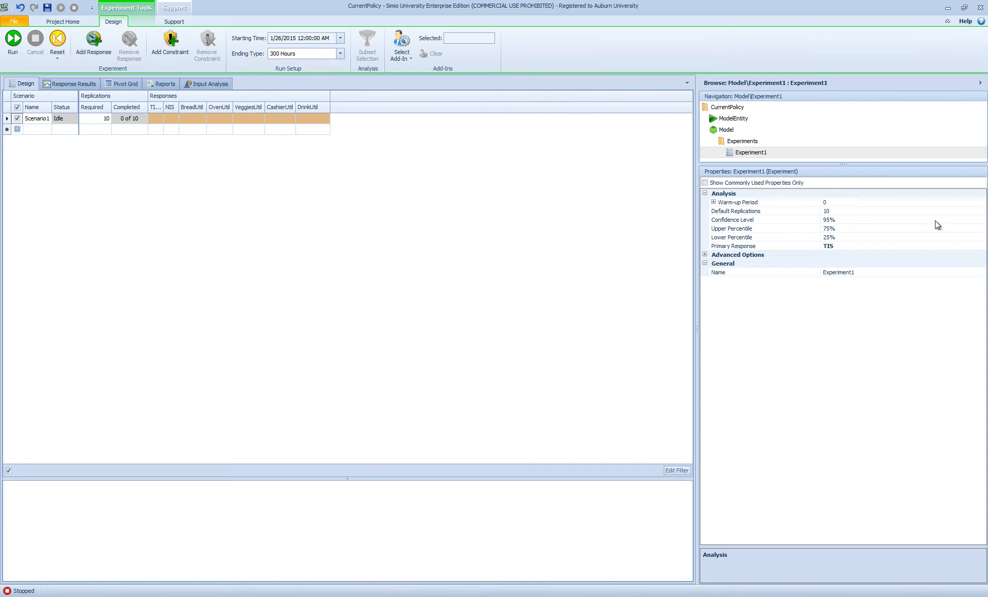
Step: Set the experiment's warm-up period to 100 hours
left_click(782, 199)
type("100")
key("Return")
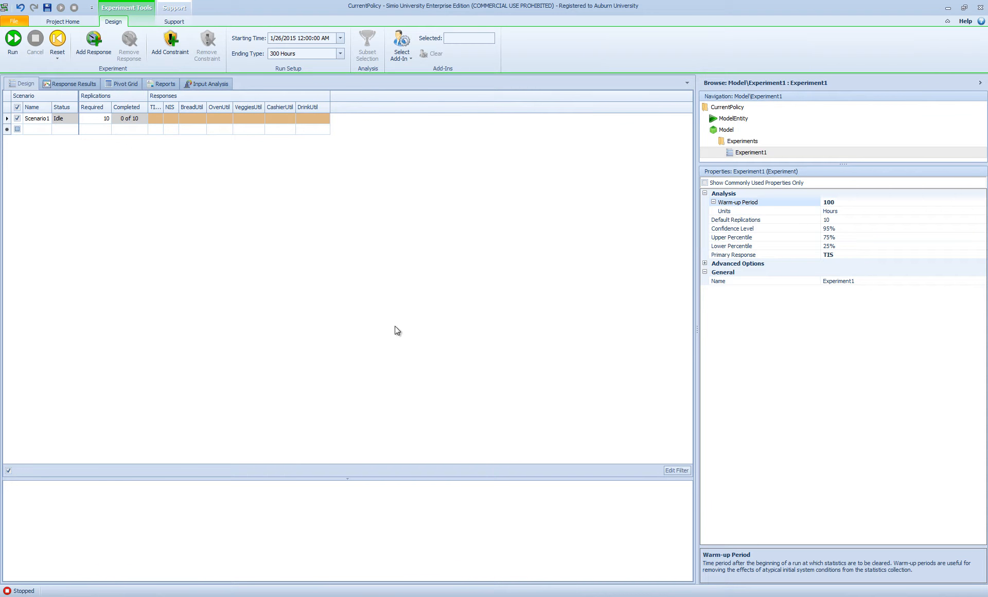
Step: Run the experiment and widen the response columns so their values can be read
left_click(13, 40)
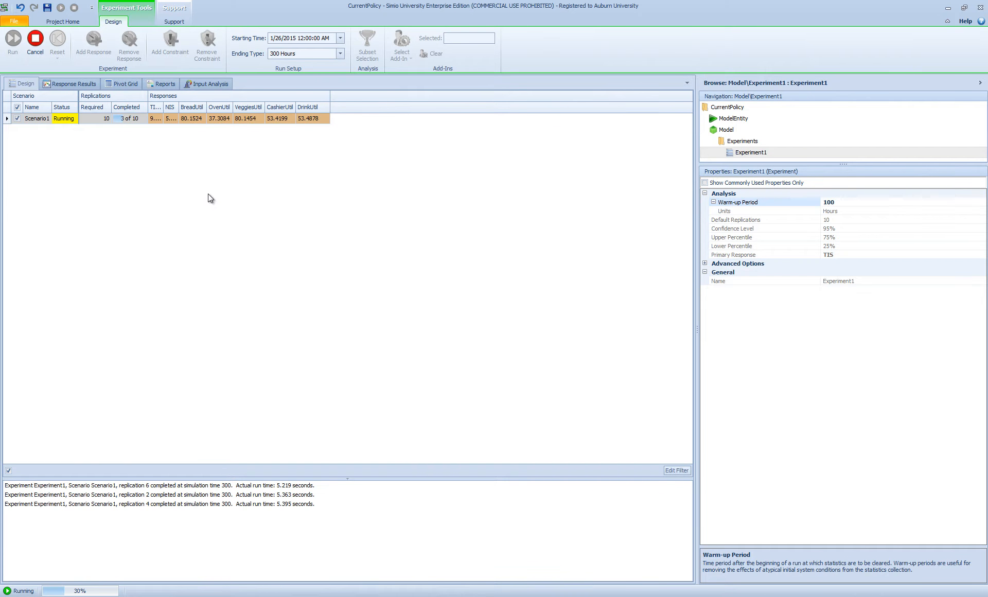
left_click_drag(330, 98, 468, 98)
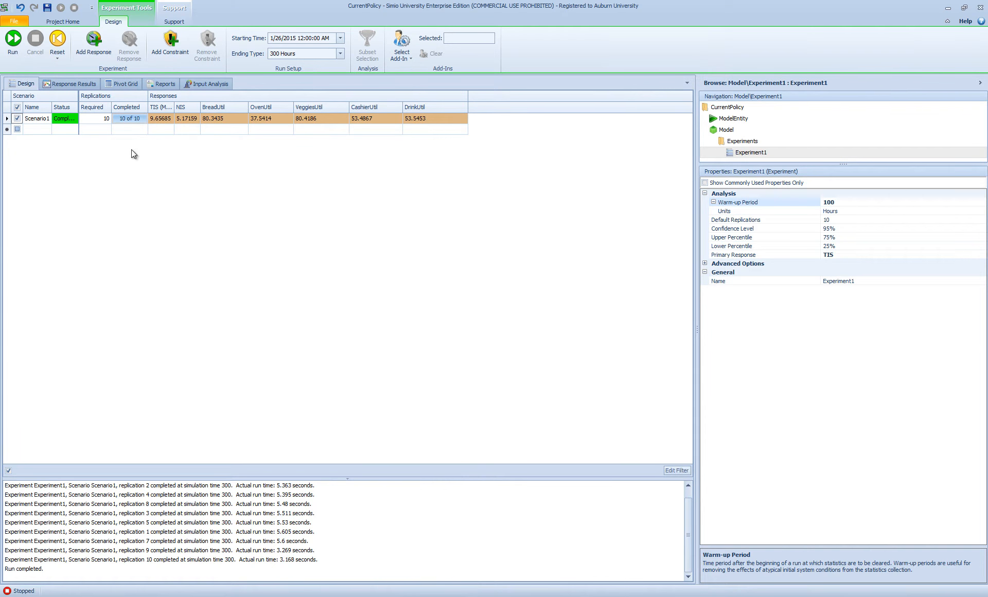
Step: Examine the experiment's response plots for TIS, NIS and BreadUtil, returning to the TIS plot
left_click(217, 143)
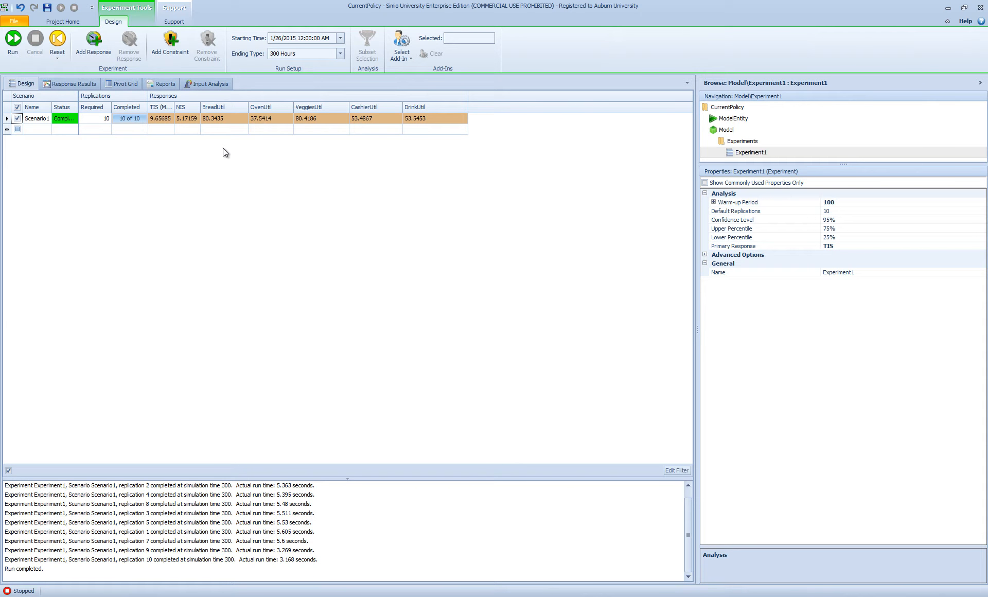
left_click(71, 85)
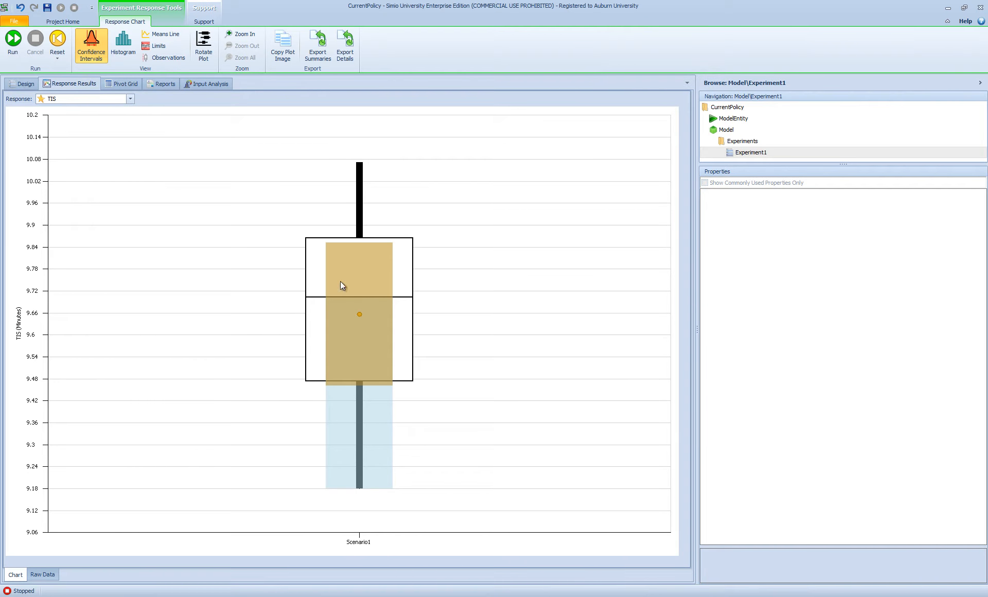
left_click(129, 99)
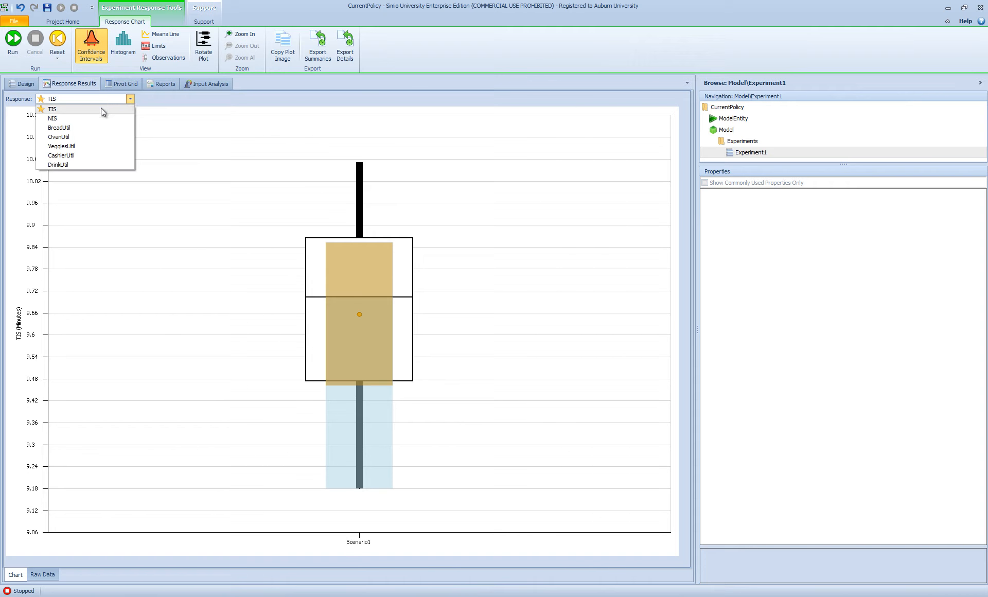
left_click(53, 118)
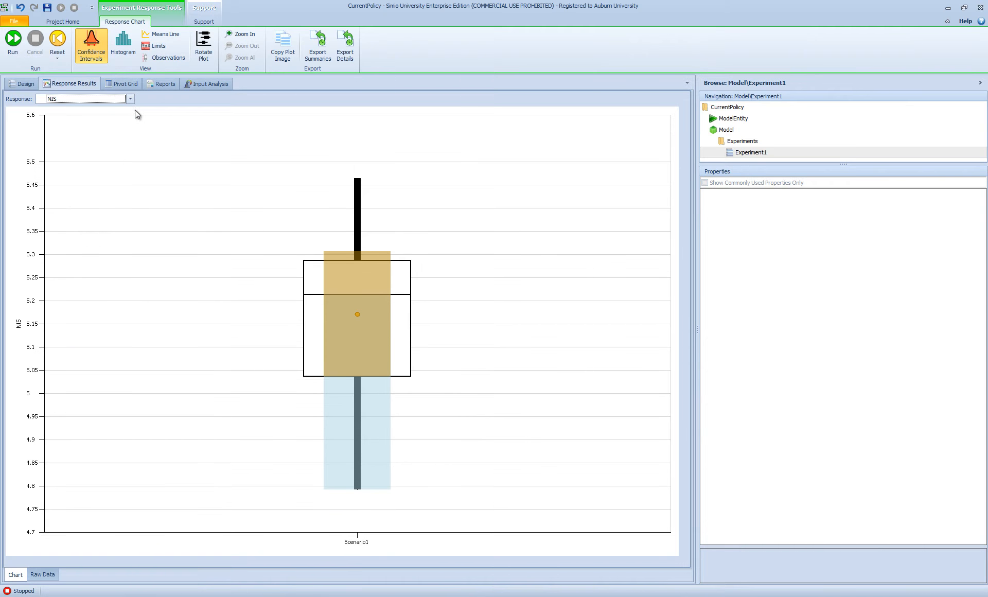
left_click(130, 99)
left_click(92, 125)
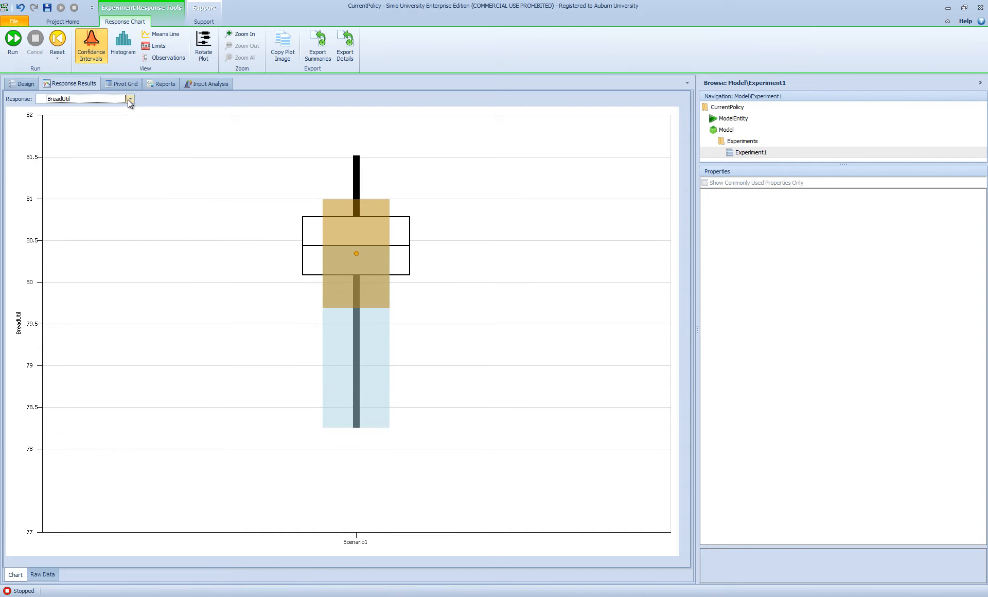
left_click(129, 98)
left_click(74, 112)
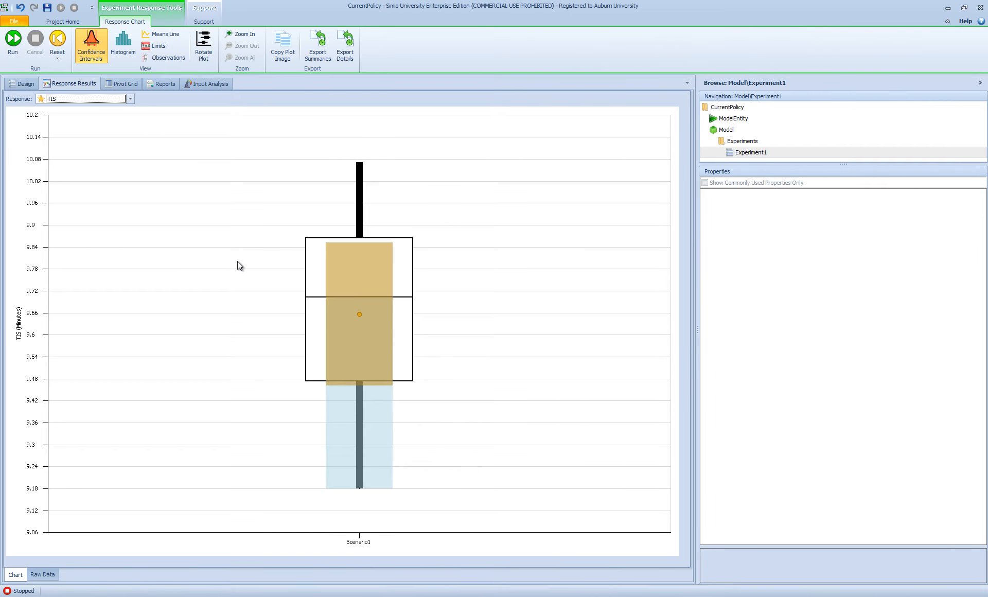
Step: Switch to the slide presentation and advance to the SMORE Plot slide explaining the plot's elements
key("alt+Tab")
key("alt+Tab")
key("alt+Tab")
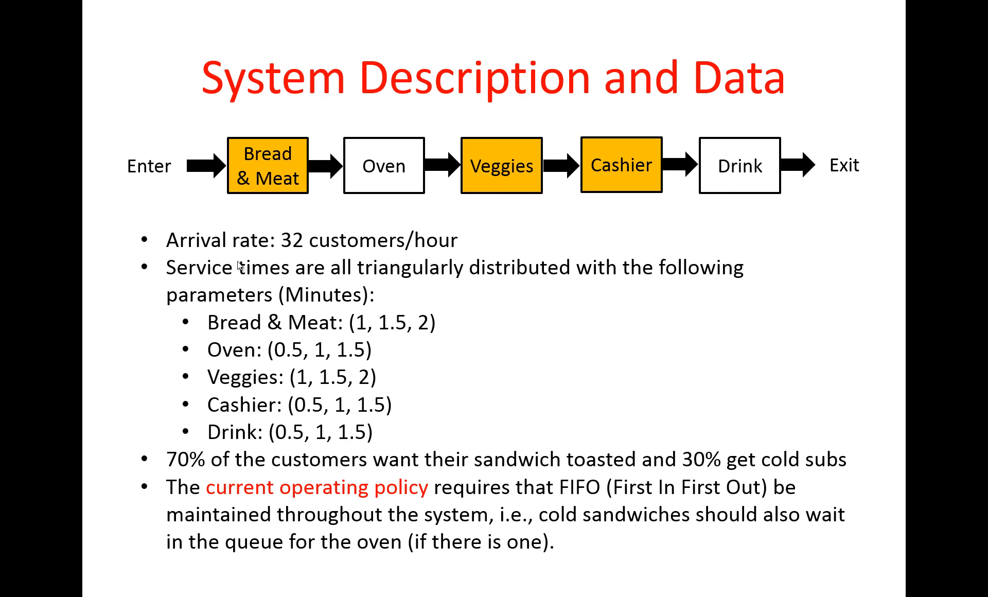
left_click(238, 262)
left_click(238, 261)
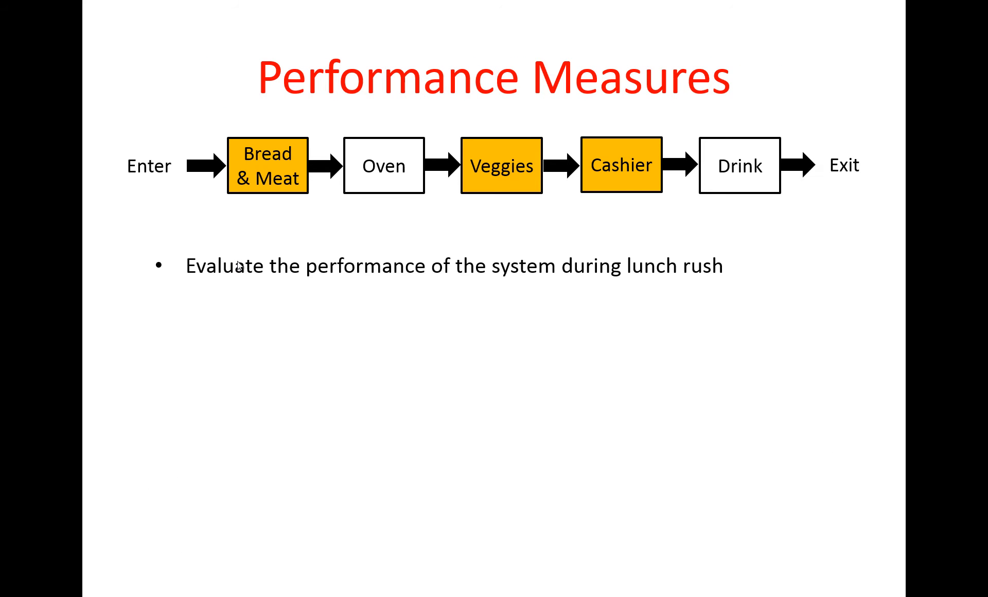
left_click(238, 262)
left_click(239, 266)
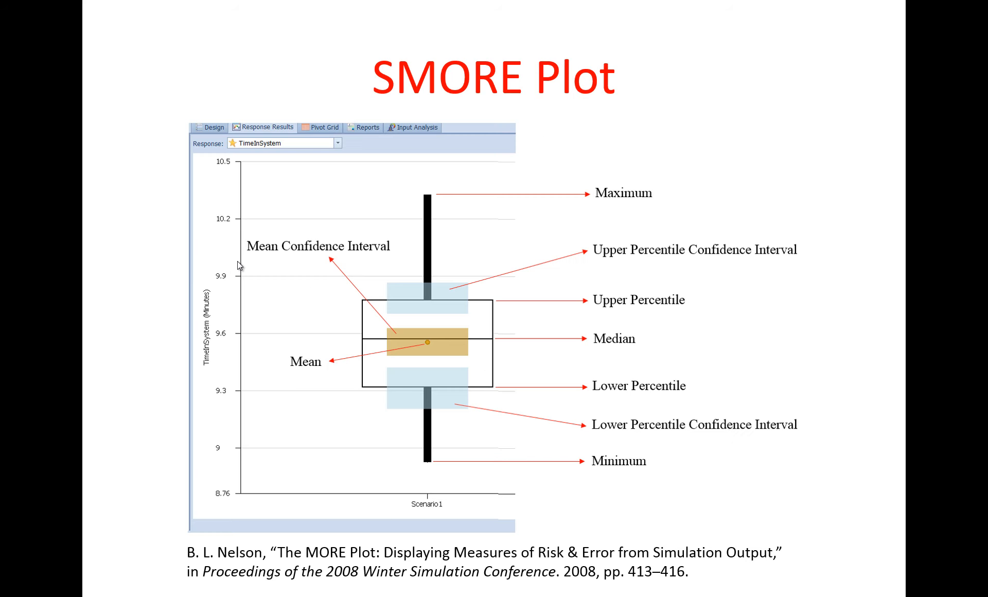
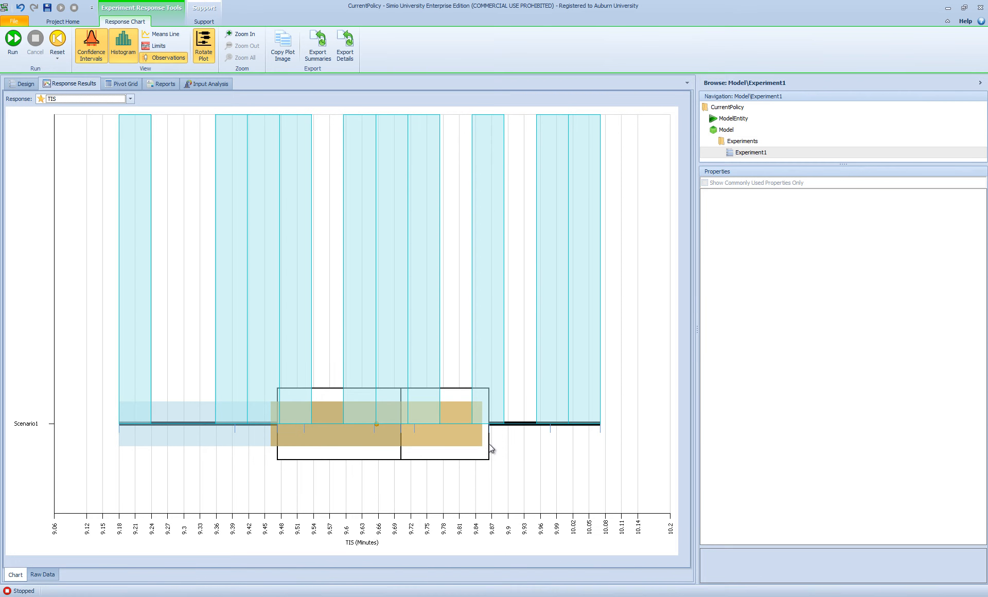
Step: Set Scenario1's required replications to 25 and run the experiment again
mouse_move(489, 447)
left_click(22, 83)
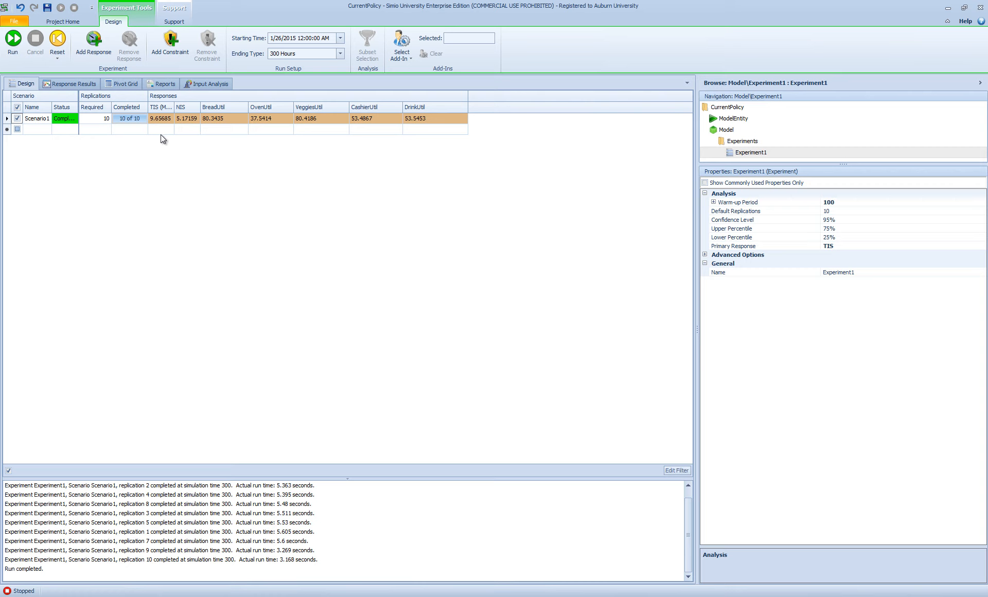
left_click(97, 118)
type("25")
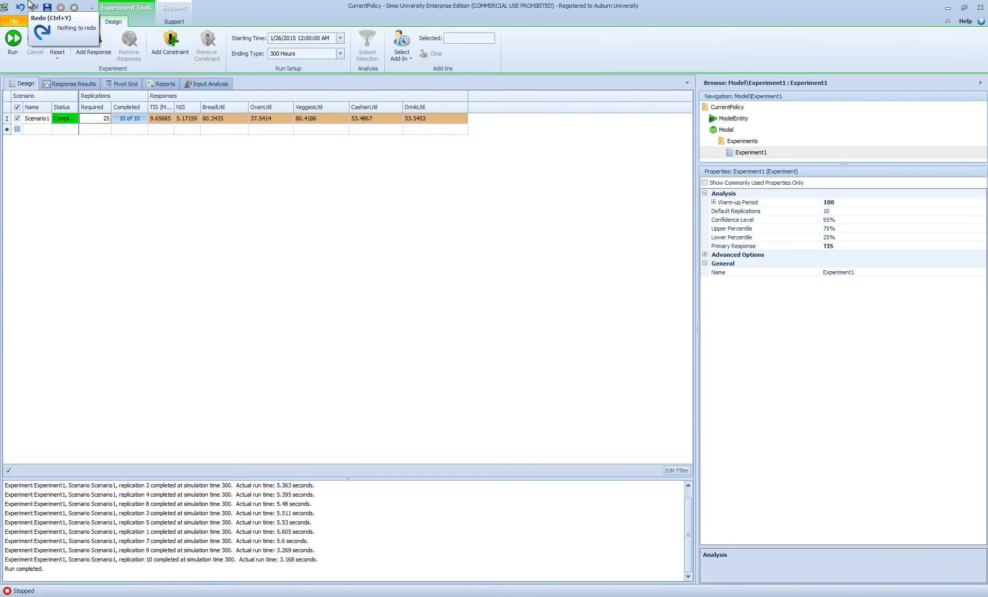
key("Return")
left_click(13, 44)
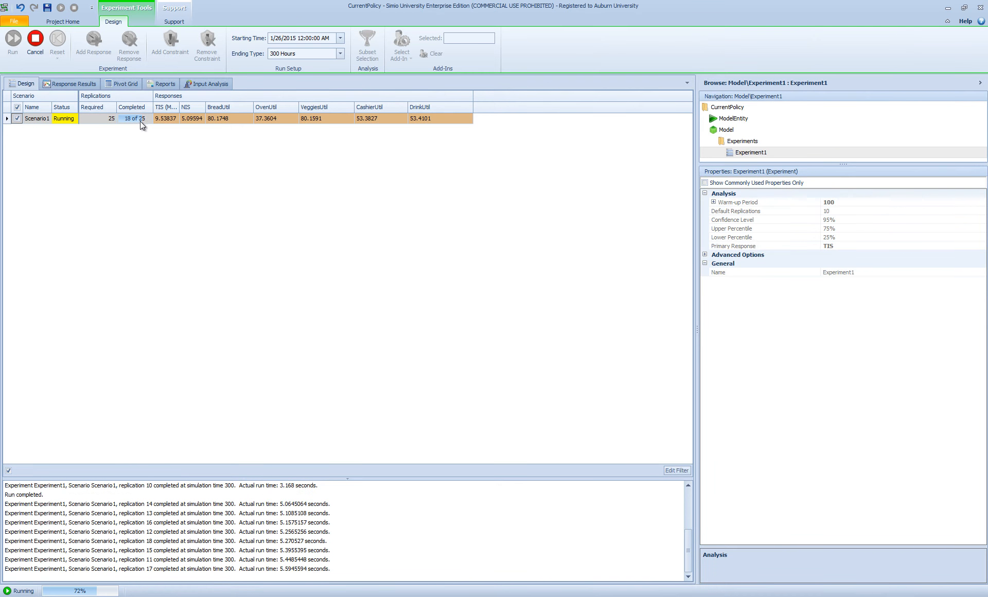
Step: Show the TIS response plot without the histogram and the individual observations
left_click(67, 84)
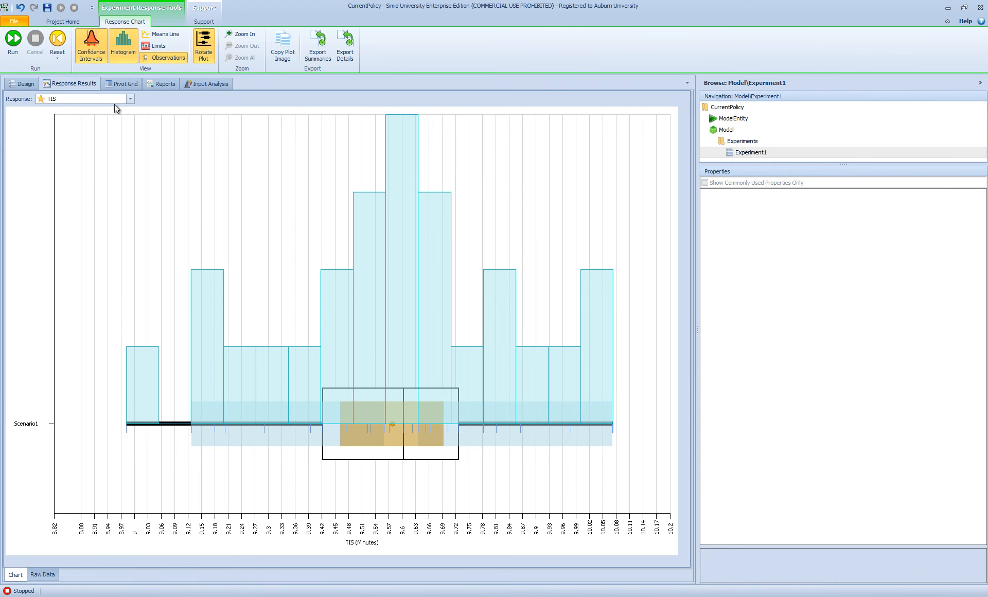
left_click(120, 47)
left_click(162, 58)
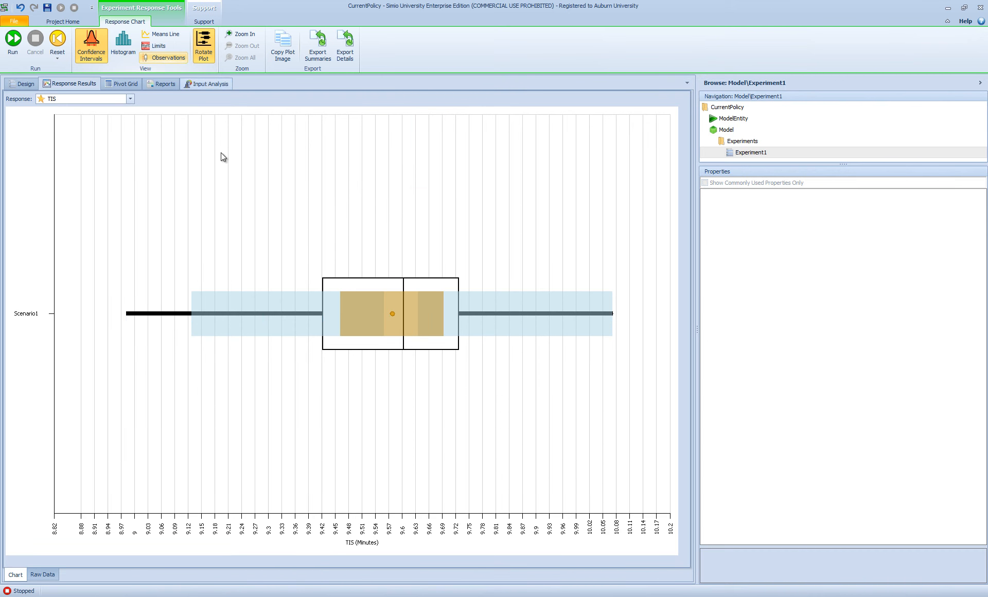
Step: Set Scenario1's required replications to 50, run the experiment and check the TIS response plot
left_click(23, 83)
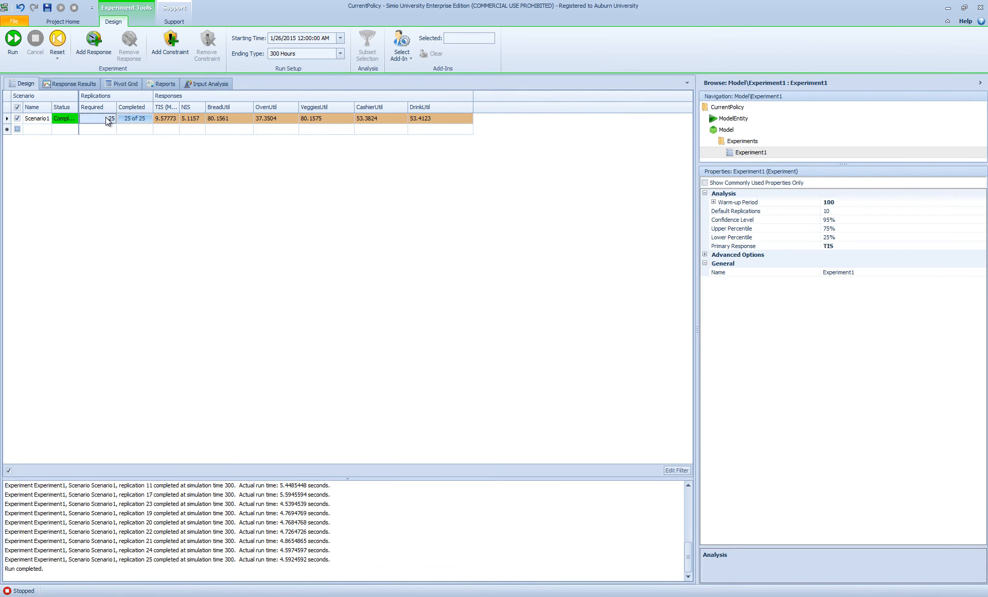
type("50")
key("Return")
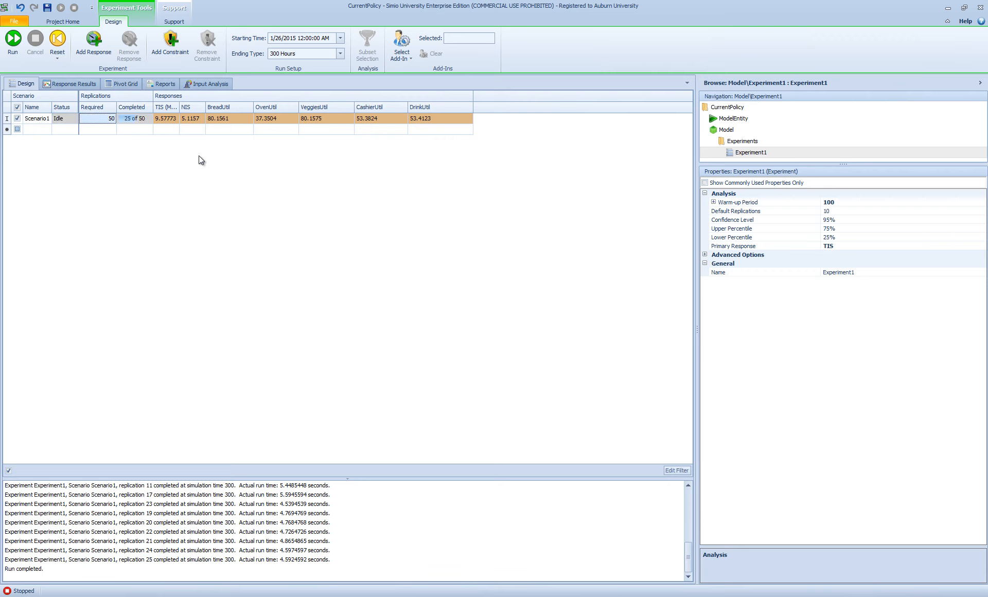
left_click(12, 41)
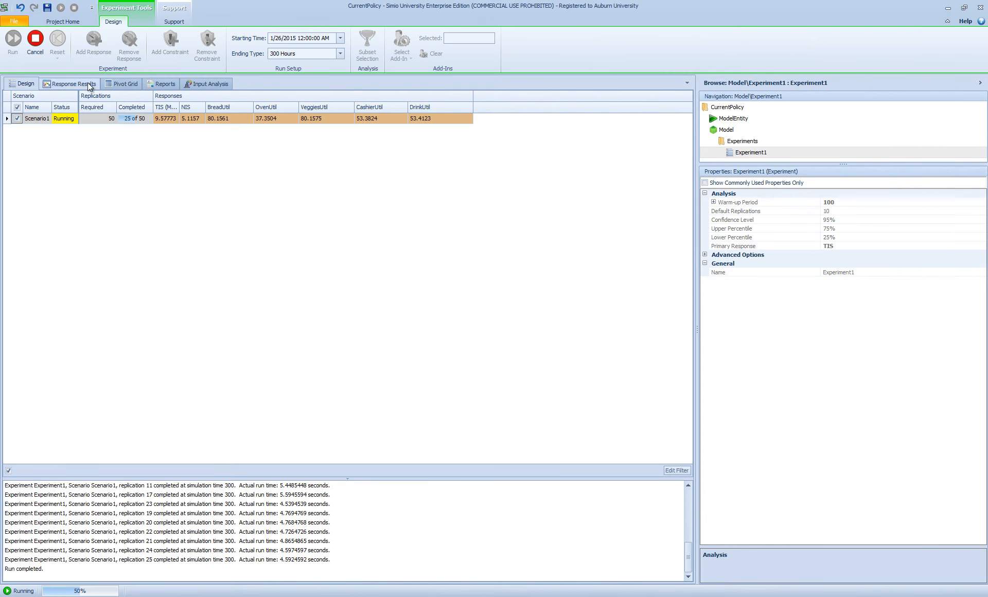
left_click(73, 84)
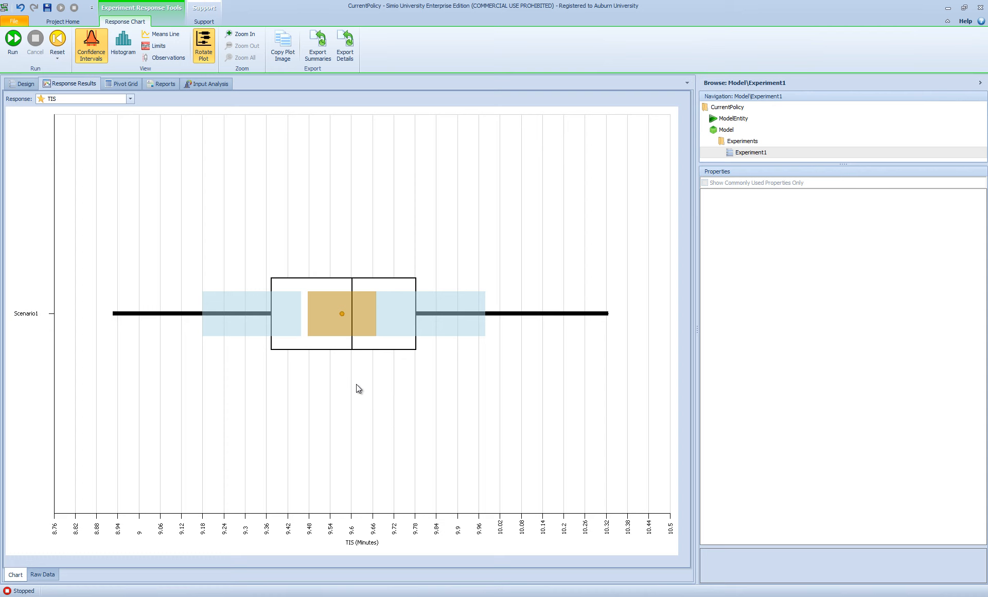
Step: Set Scenario1's required replications to 100 and run the experiment while viewing the TIS response plot
left_click(23, 83)
left_click(104, 116)
type("100")
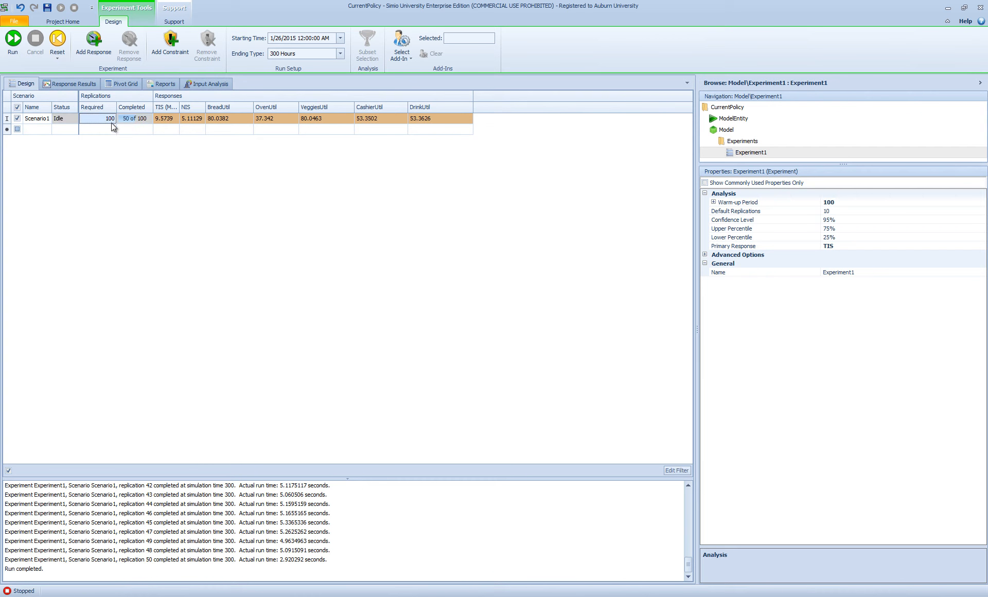
left_click(71, 84)
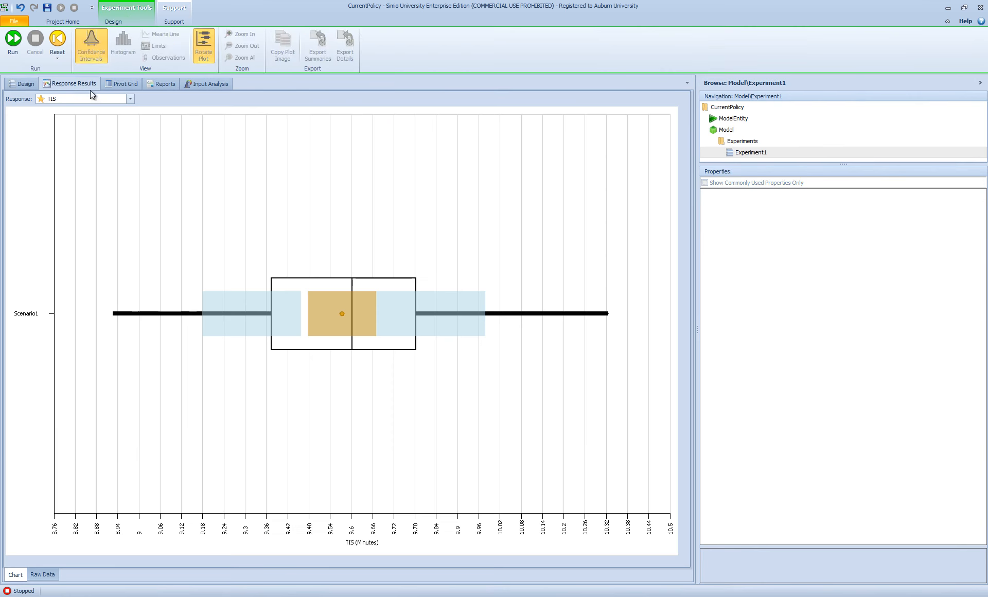
left_click(13, 40)
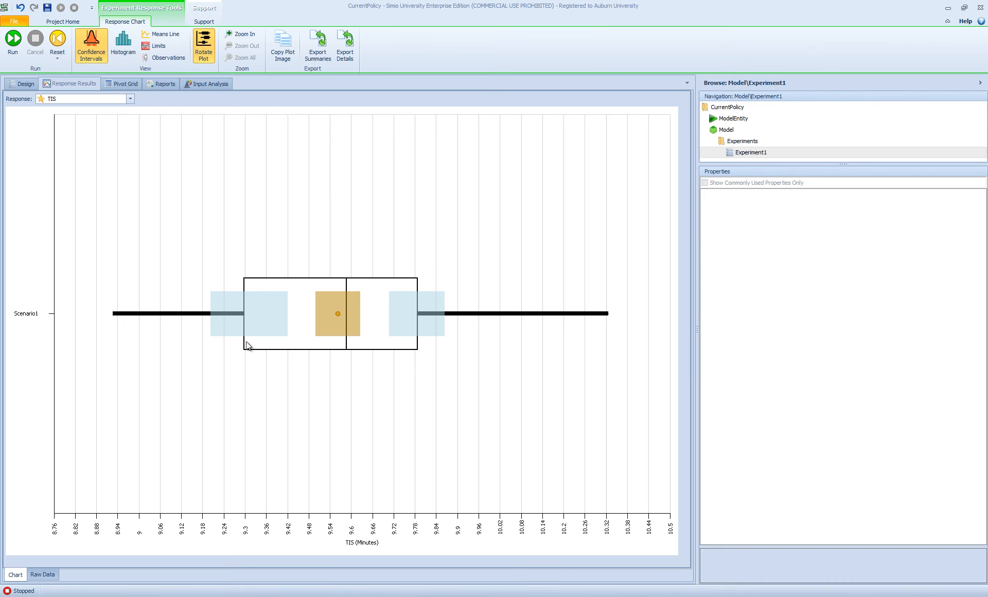
mouse_move(417, 349)
Step: Switch to the PercentilesAsMeasuresOfRisk workbook in Excel
key("alt+Tab")
key("alt+Tab")
key("alt+Tab")
key("alt+Tab")
key("alt+Tab")
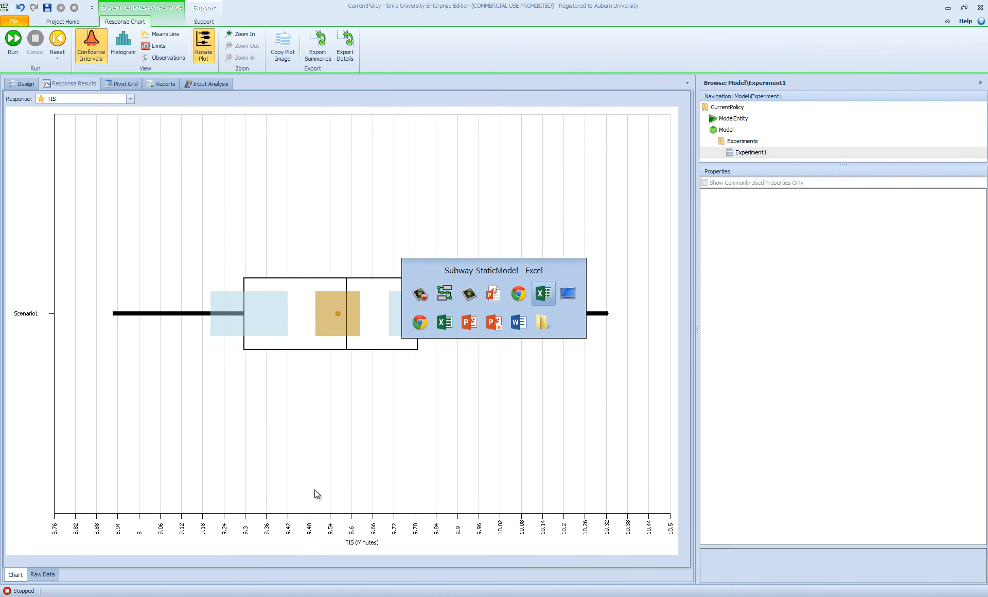
key("alt+Tab")
key("alt+Tab")
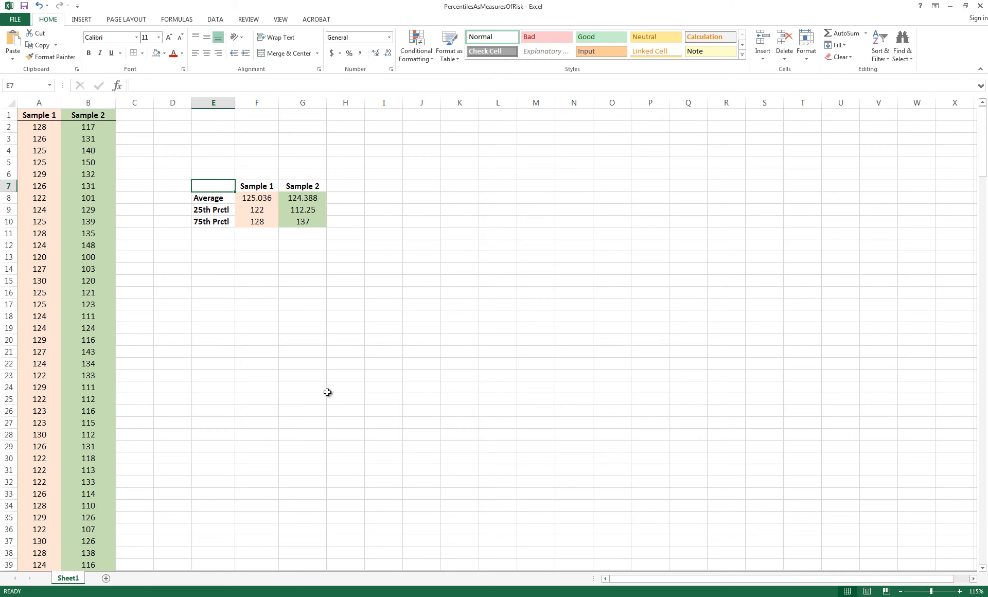
Step: Examine the Sample 1 and Sample 2 data columns and the formulas that generate them
left_click(36, 127)
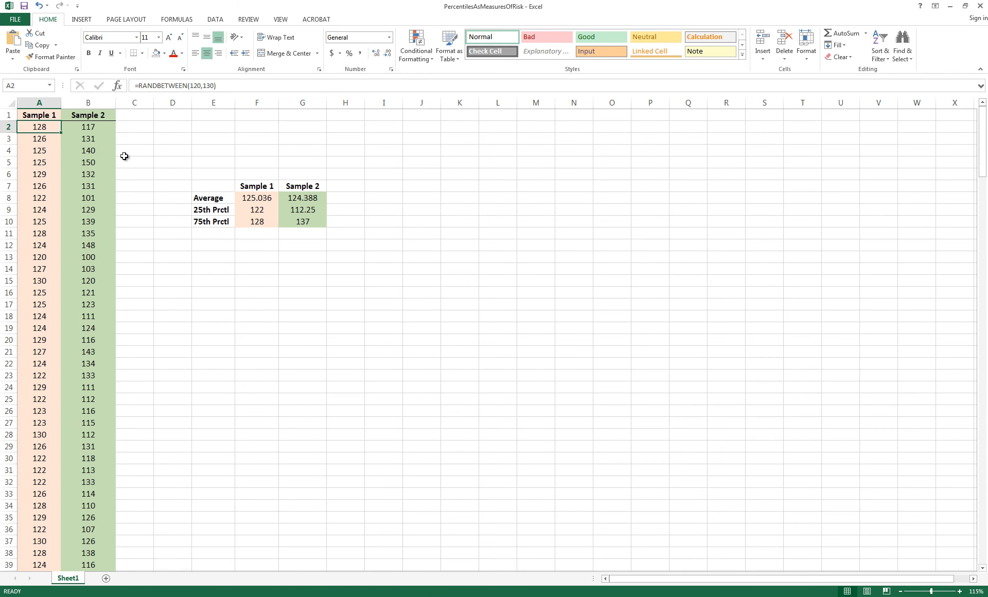
key("ctrl+shift+Down")
key("ctrl+shift+Up")
key("Up")
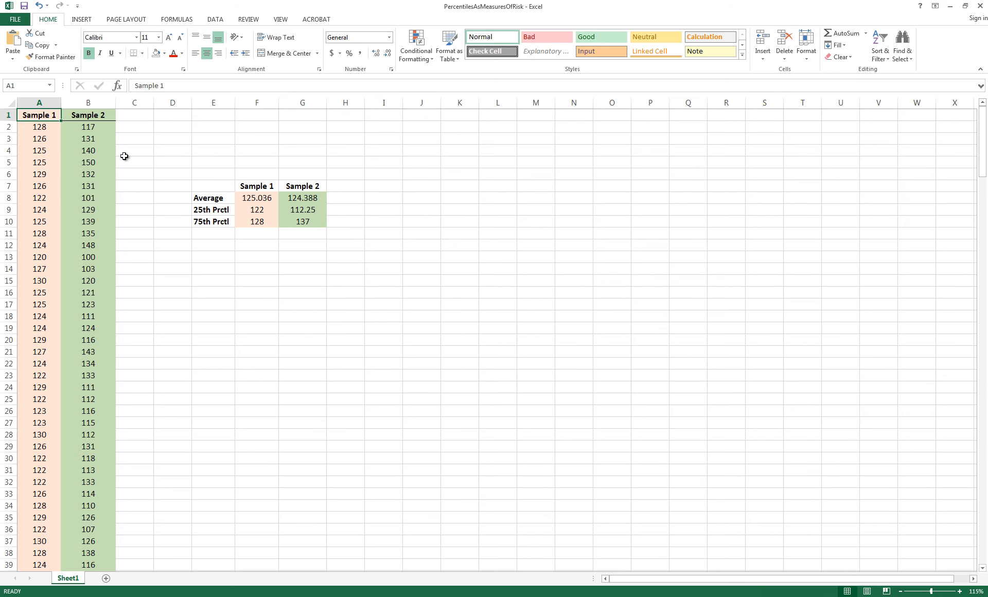
key("Right")
key("Left")
key("Right")
key("Left")
key("Down")
key("Right")
key("Right")
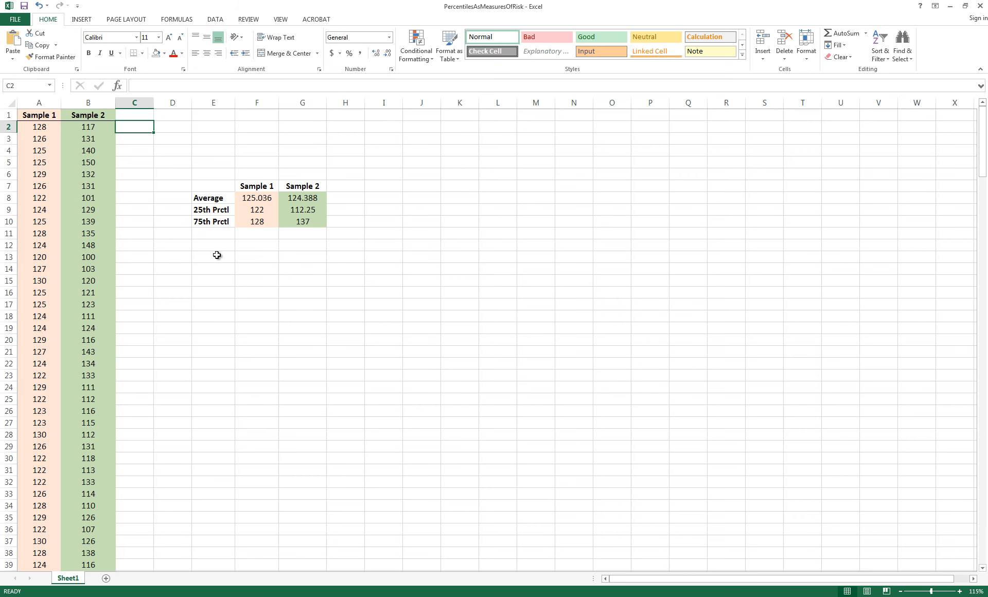
Step: Switch back to Simio, open the model and save the project under the new name PassingPolicy
key("alt+Tab")
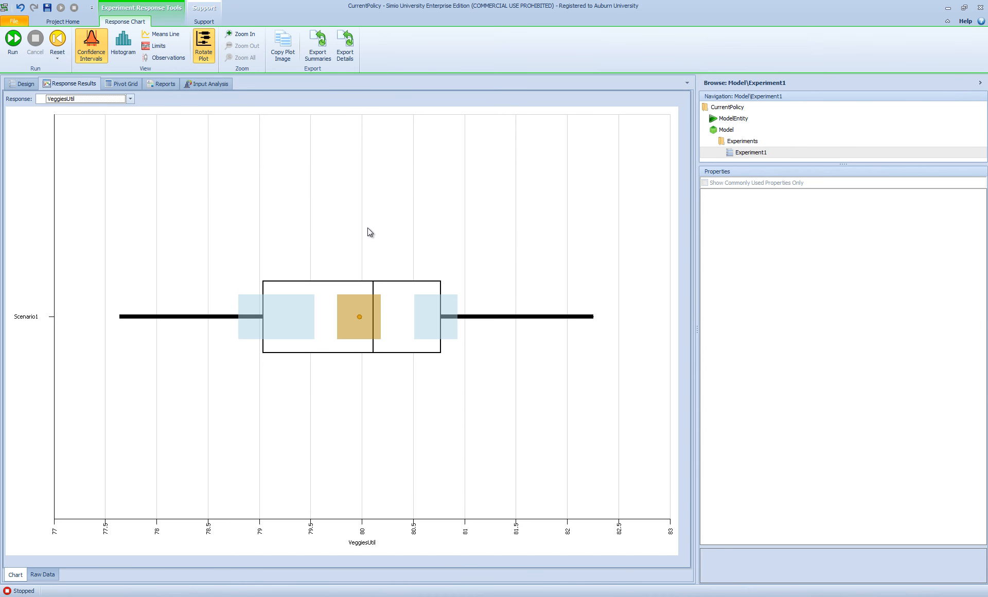
left_click(727, 129)
left_click(15, 23)
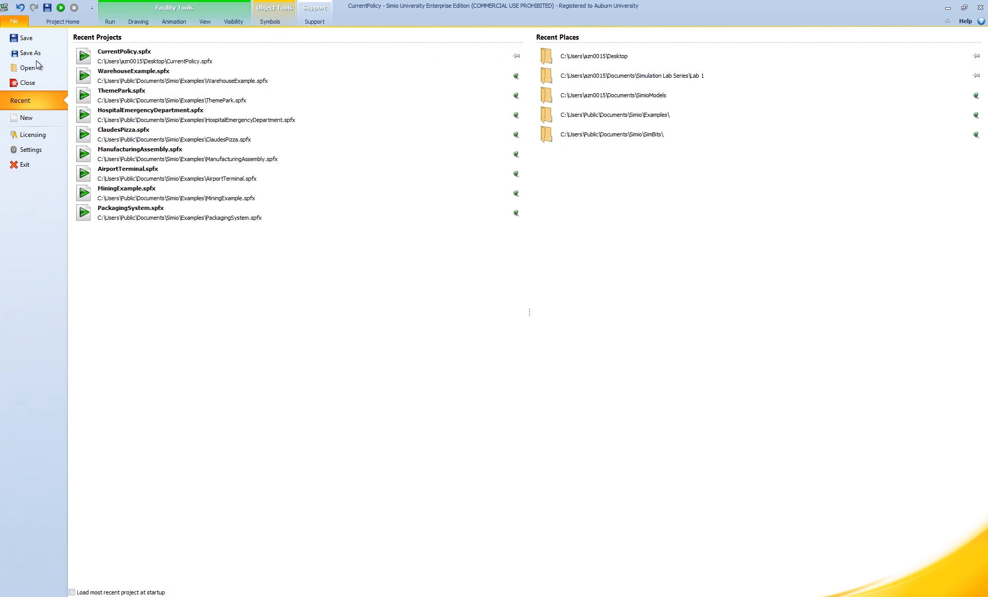
left_click(29, 53)
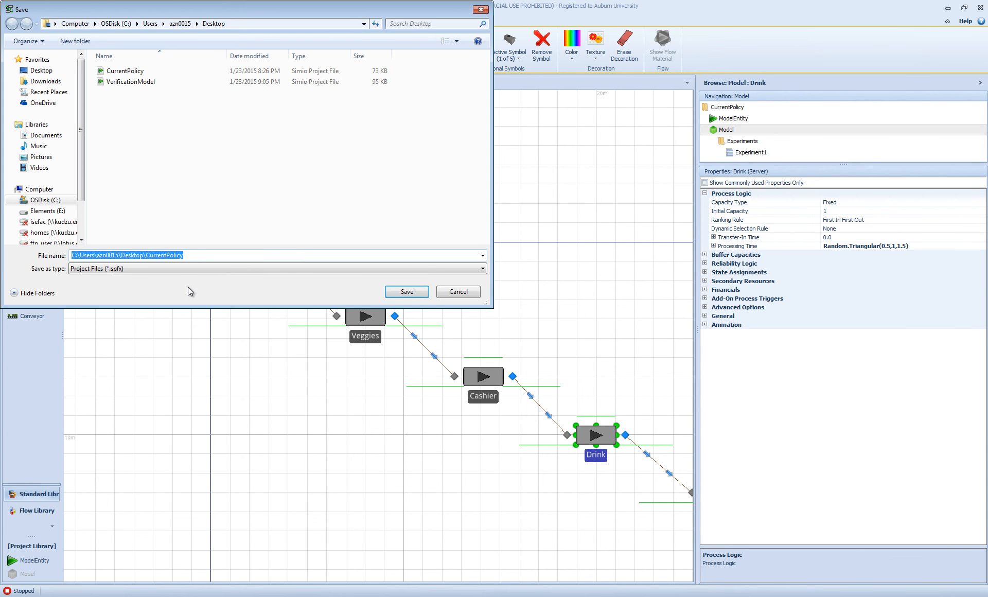
type("PassingPoi")
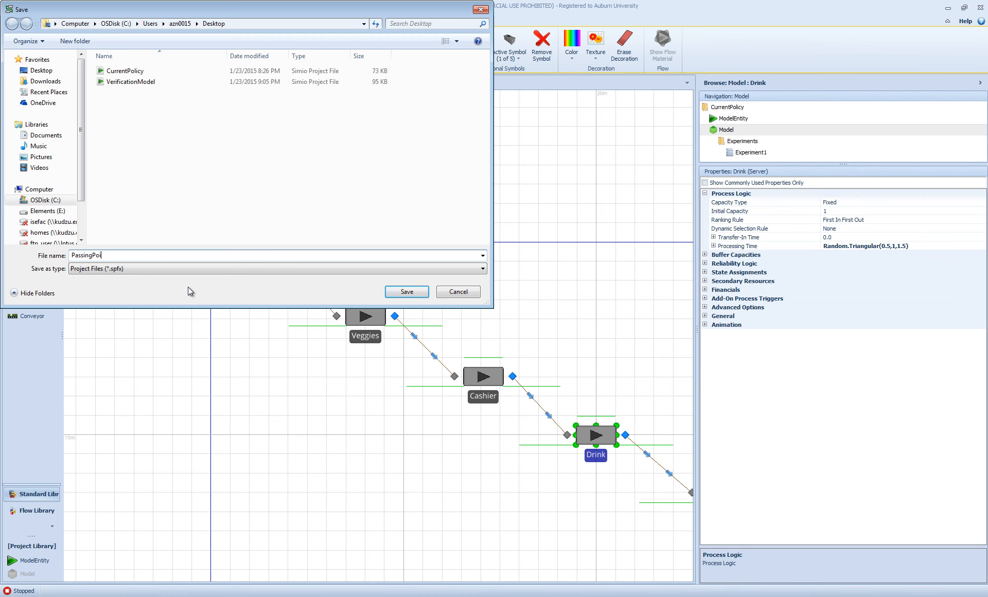
type("licy")
left_click(413, 292)
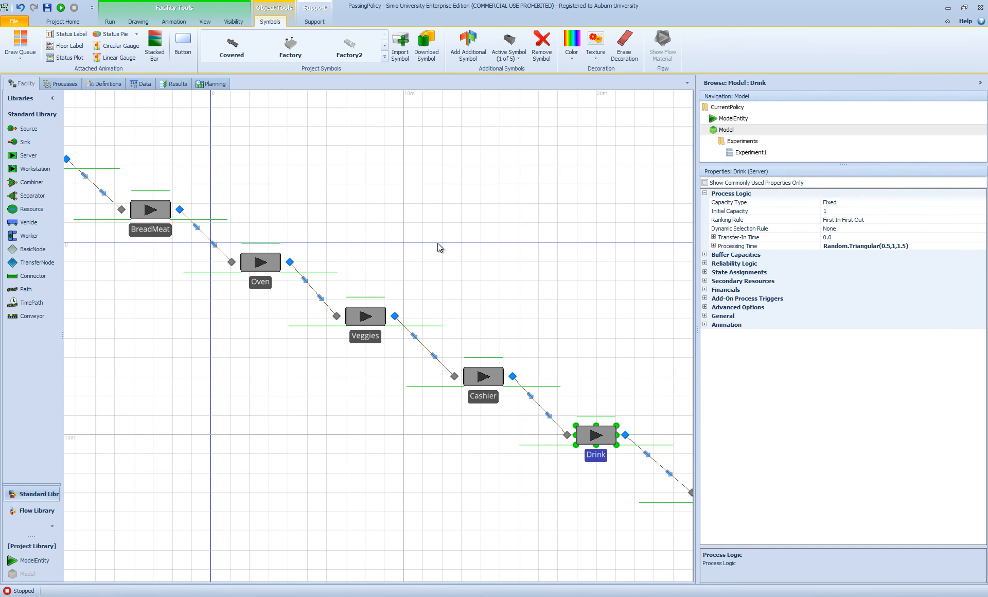
Step: Select the Oven server and widen its properties area to read the full Processing Time expression
left_click_drag(438, 243, 474, 232)
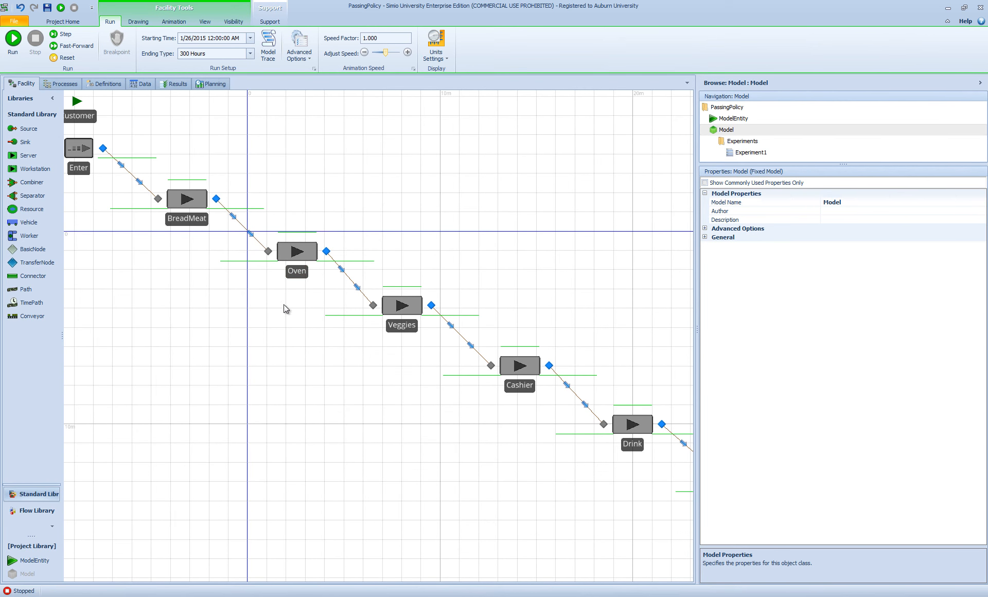
left_click(297, 256)
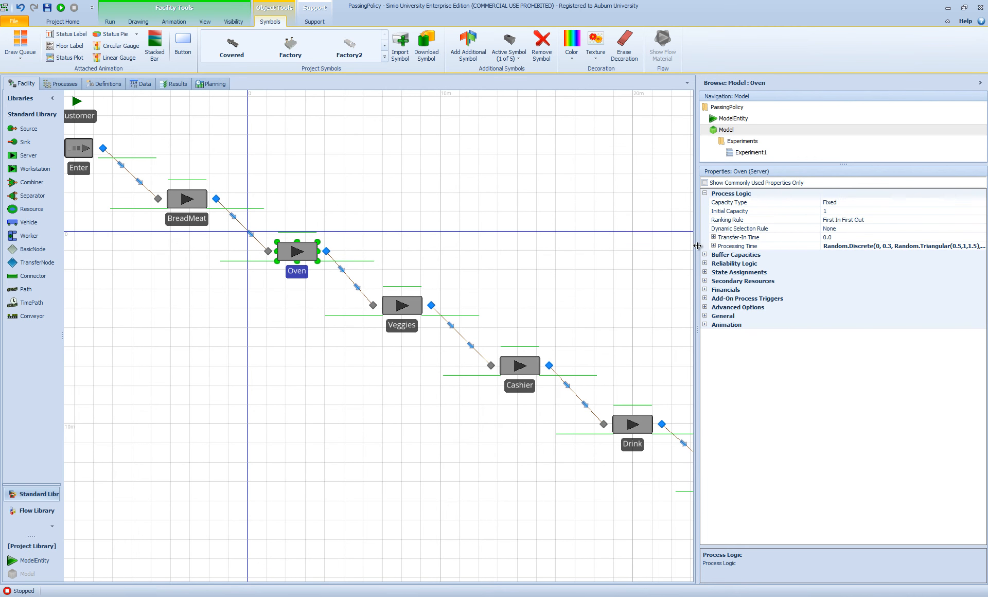
left_click_drag(696, 245, 603, 248)
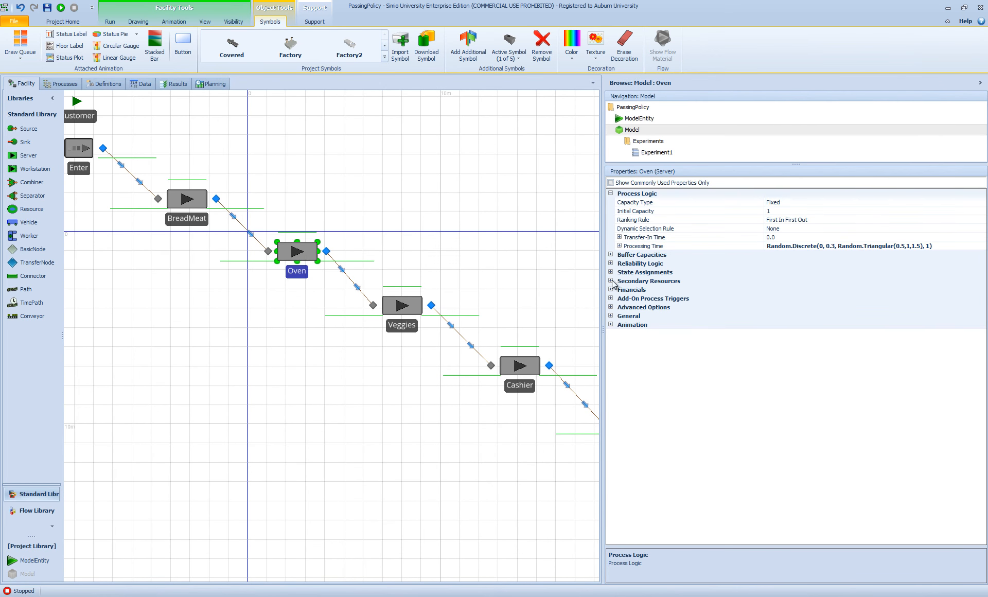
Step: Replace the Oven server's Processing Time expression with only its triangular part, Random.Triangular(0.5,1,1.5)
left_click(946, 246)
left_click_drag(939, 246, 919, 246)
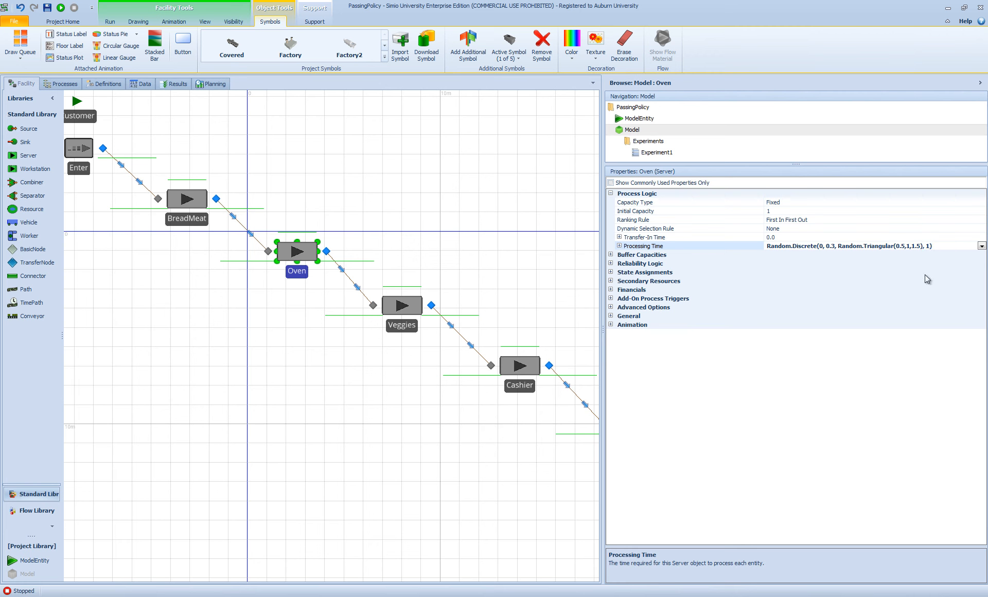
key("shift+Left")
key("shift+Left")
key("shift+Left")
key("shift+Left")
key("shift+Left")
key("shift+Left")
key("shift+Left")
key("shift+Left")
key("shift+Left")
key("shift+Left")
key("shift+Left")
key("shift+Left")
key("shift+Left")
key("shift+Left")
key("shift+Left")
key("shift+Left")
key("shift+Left")
key("shift+Left")
key("shift+Left")
key("shift+Left")
key("ctrl+c")
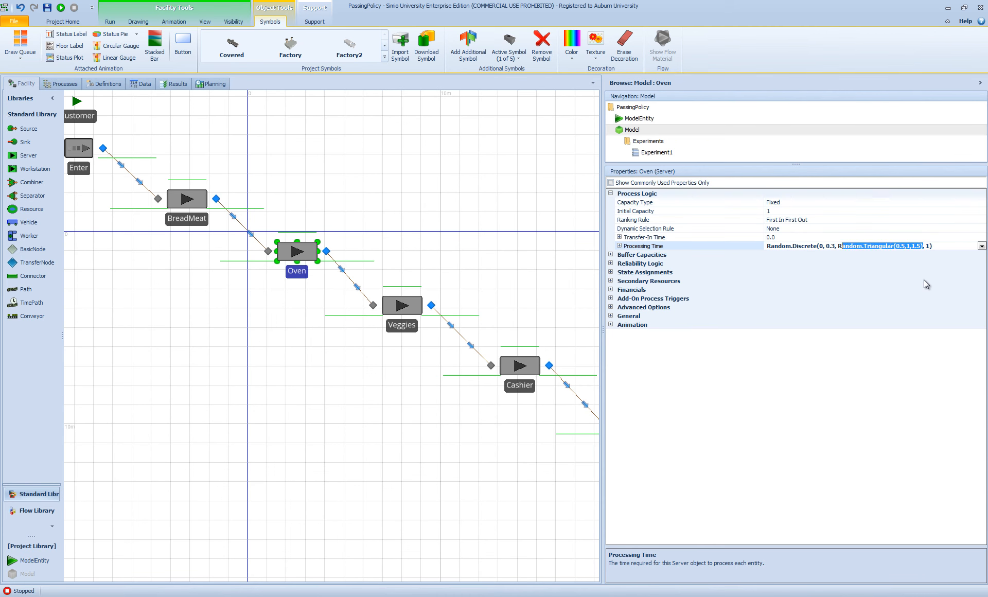
key("Delete")
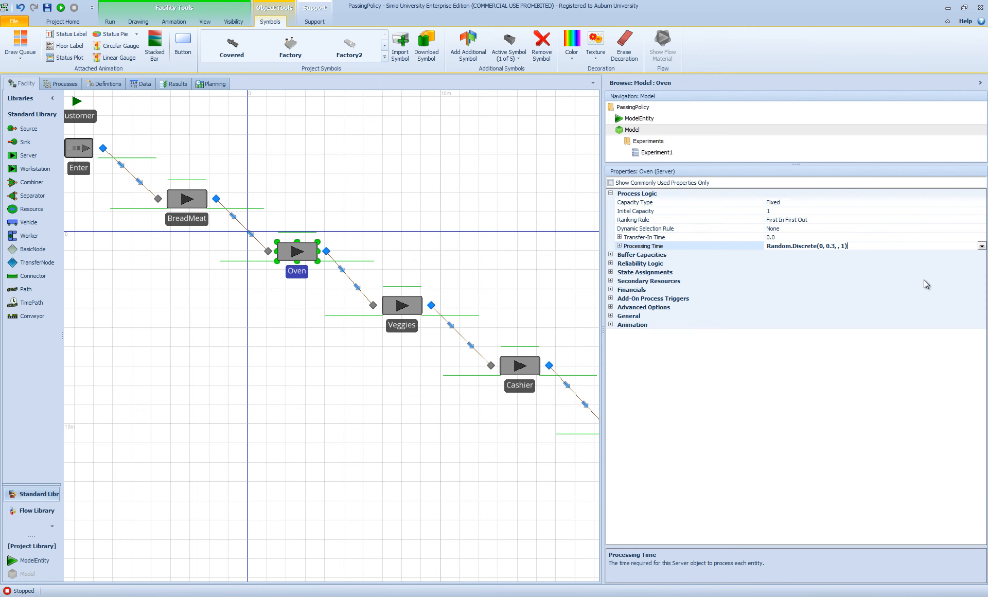
key("ctrl+a")
key("Delete")
key("ctrl+v")
left_click(515, 265)
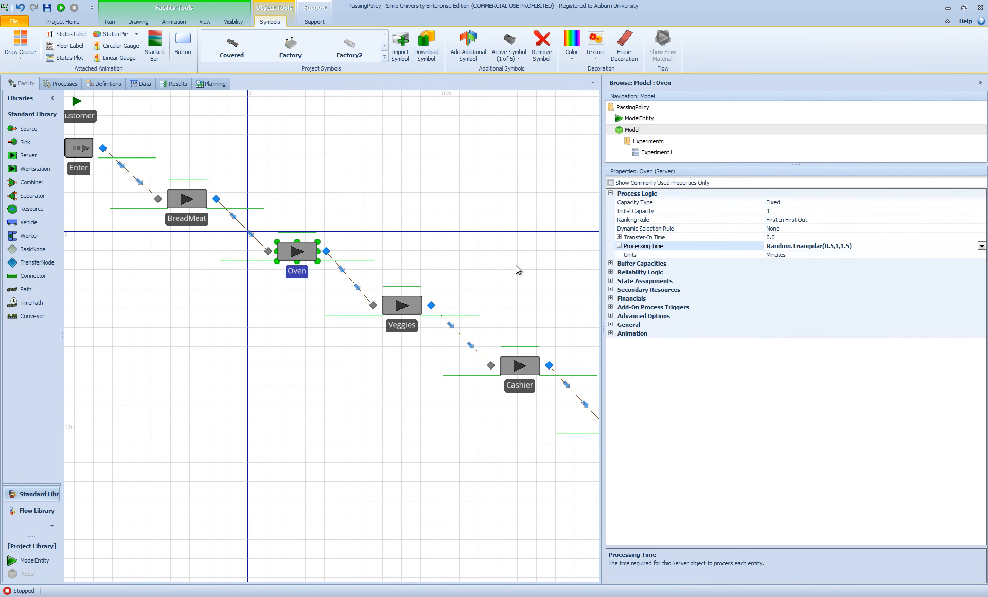
Step: Add a bypass connector from BreadMeat's output to Veggies' input, routed around the Oven, and select the BreadMeat-to-Oven connector
left_click_drag(276, 340, 285, 333)
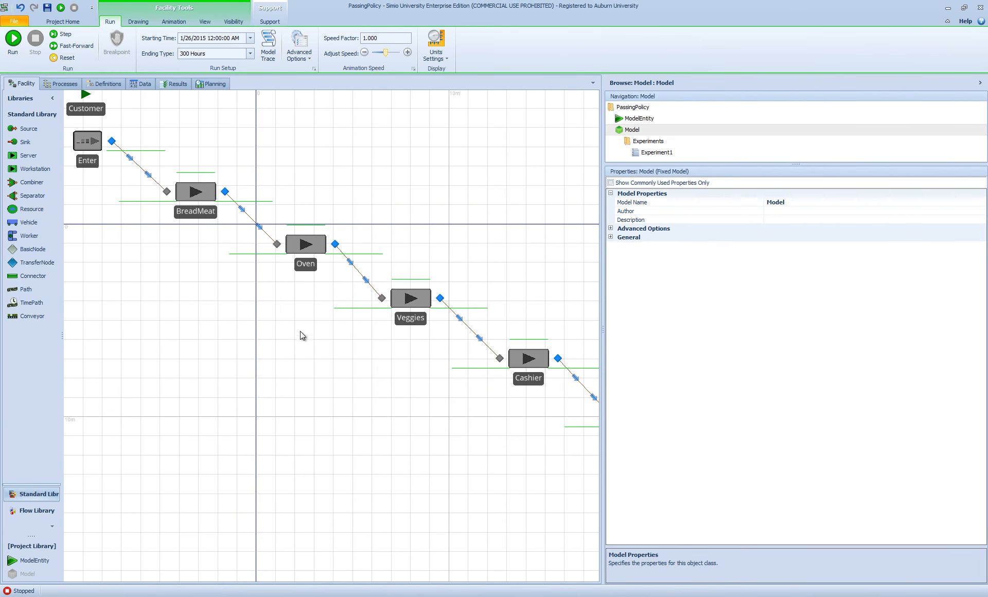
left_click(26, 289)
left_click(224, 191)
left_click(225, 299)
left_click(382, 299)
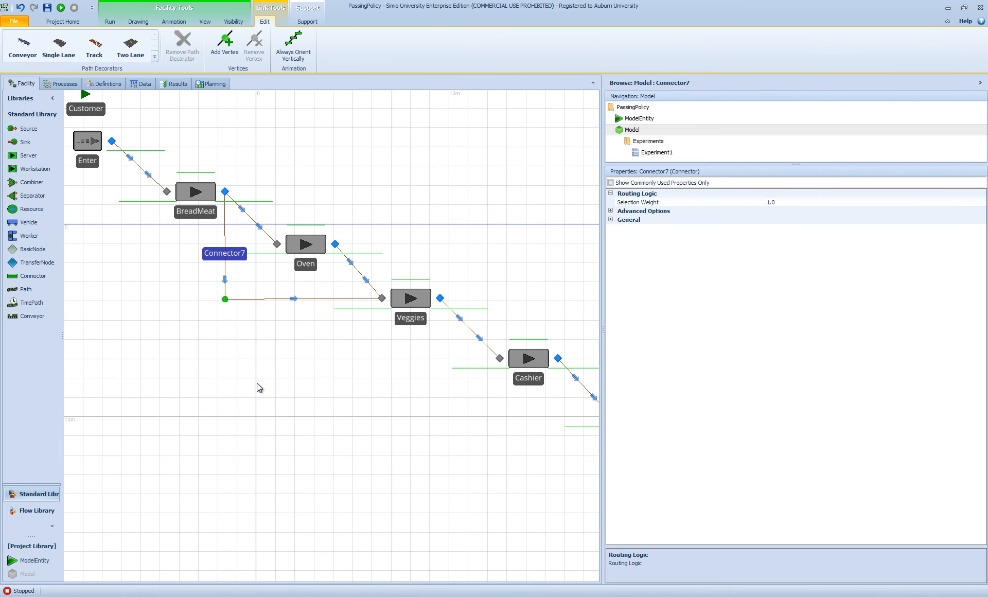
left_click(283, 379)
left_click(285, 380)
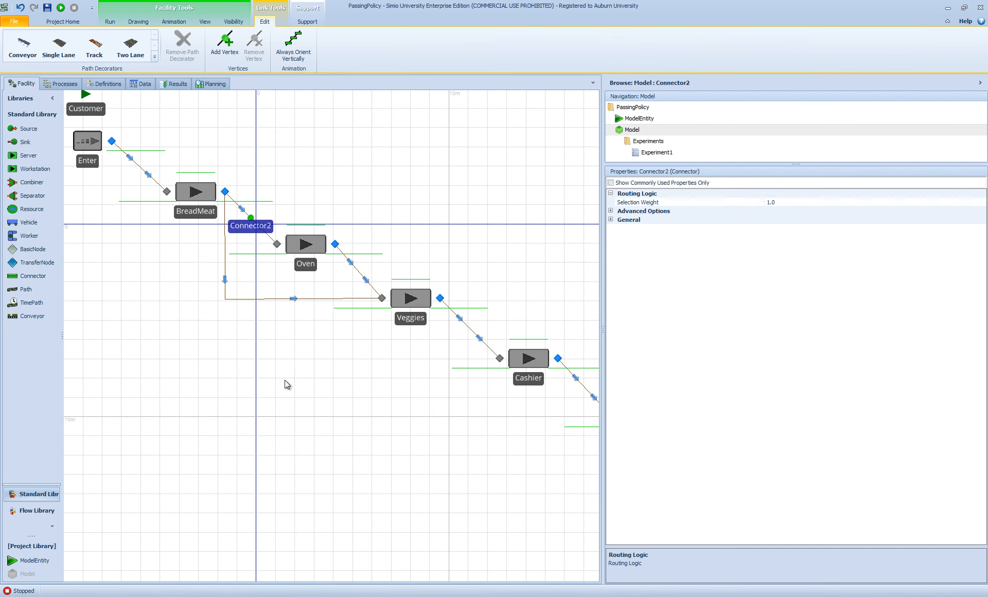
Step: Run the model with a speed factor of 50 to watch how customers route out of BreadMeat, and stop the run
left_click(110, 21)
left_click(13, 41)
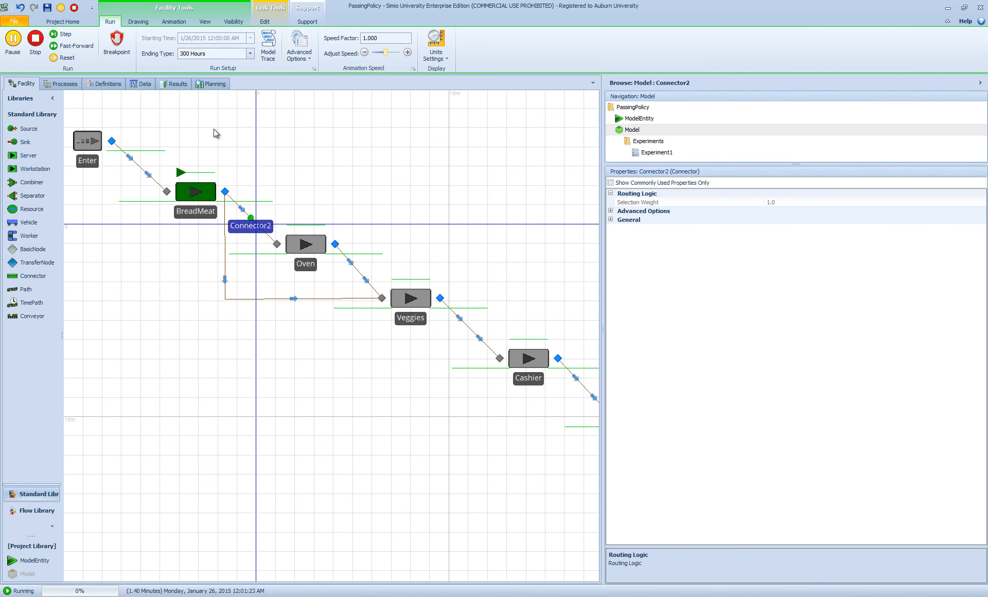
left_click_drag(383, 41, 335, 41)
type("50")
key("Return")
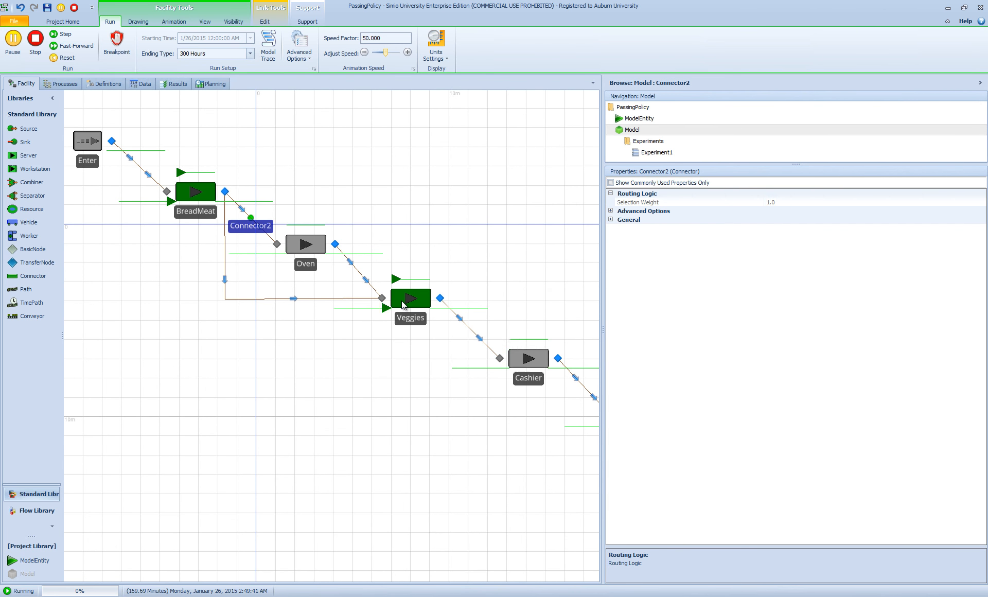
left_click(35, 41)
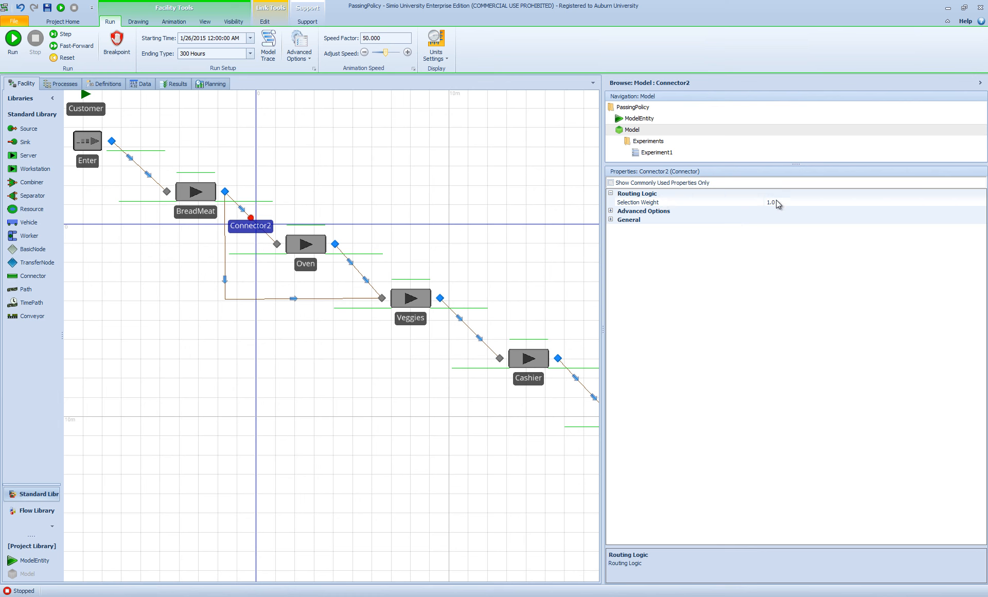
Step: Set the Selection Weight of the BreadMeat-to-Oven connector to 70 and edit the Selection Weight of the bypass connector to Veggies
left_click(794, 203)
double_click(793, 203)
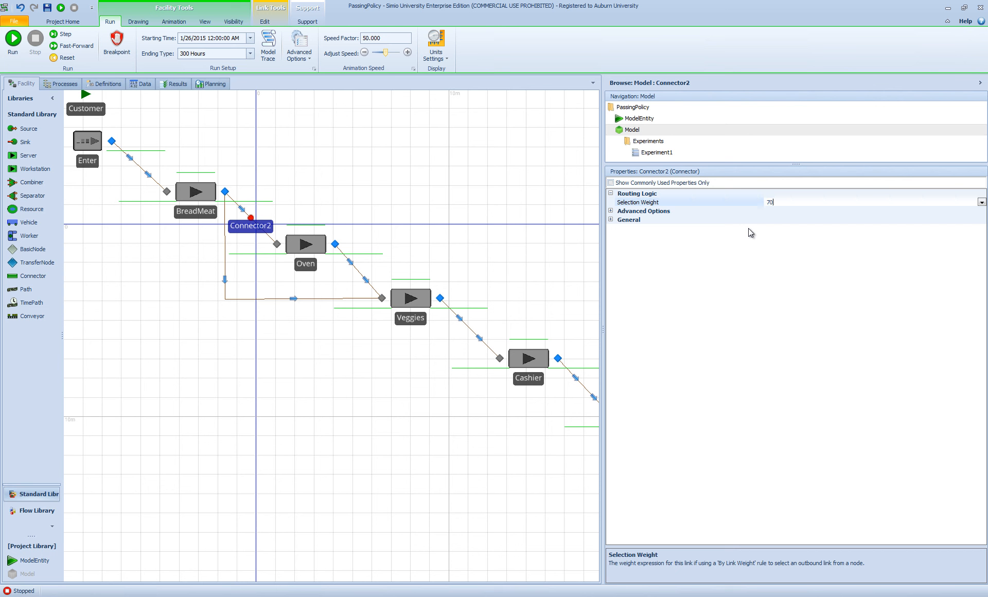
left_click(253, 298)
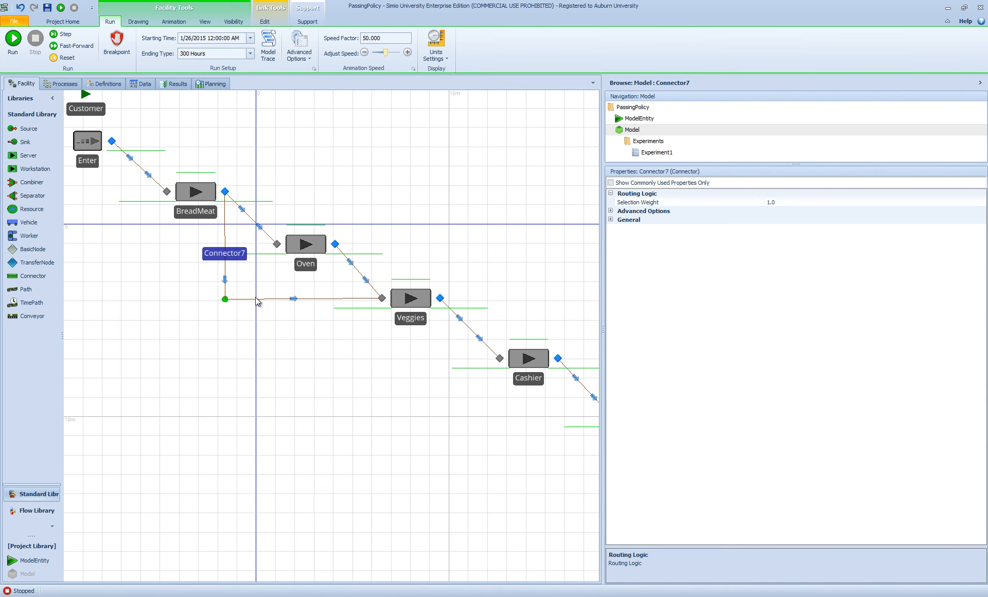
left_click(783, 202)
left_click_drag(748, 205, 740, 212)
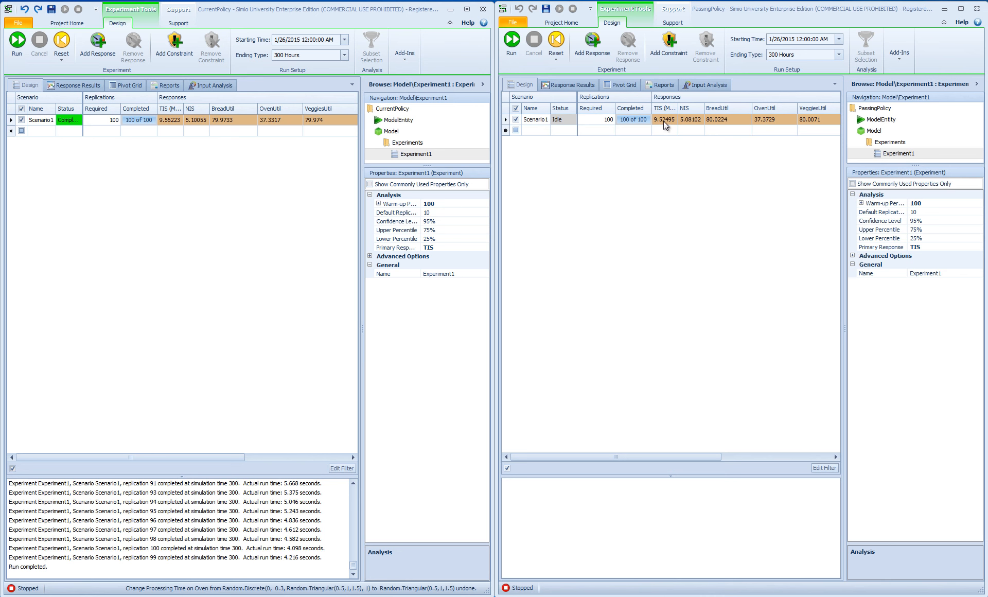
Step: Compare the TIS response plots of the CurrentPolicy and PassingPolicy experiments, examining their means and upper percentiles
left_click(59, 86)
left_click(567, 85)
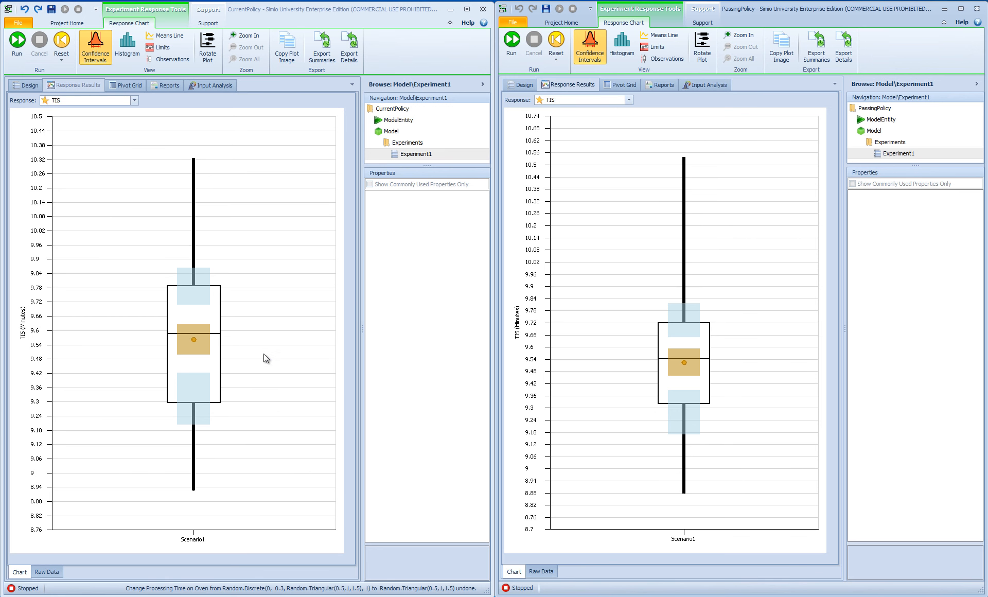
mouse_move(193, 340)
mouse_move(684, 362)
mouse_move(214, 290)
mouse_move(705, 323)
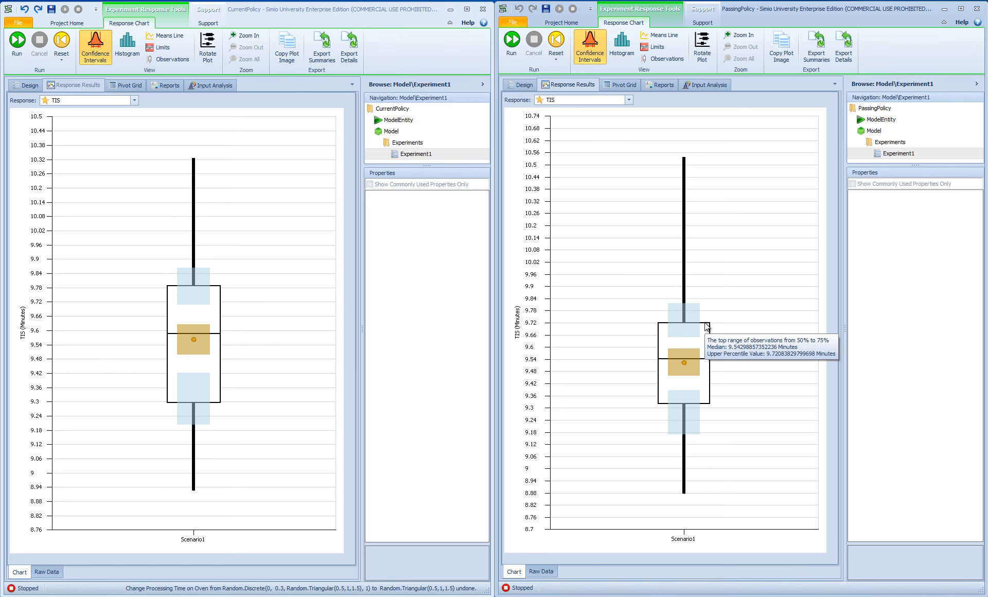